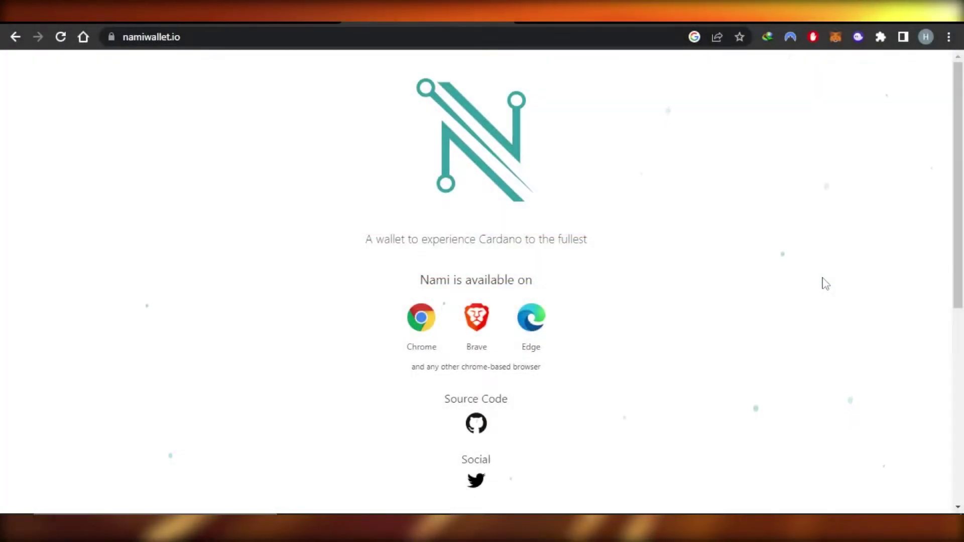
Install the Nami extension from its Chrome Web Store page.
left_click_drag(958, 179, 962, 159)
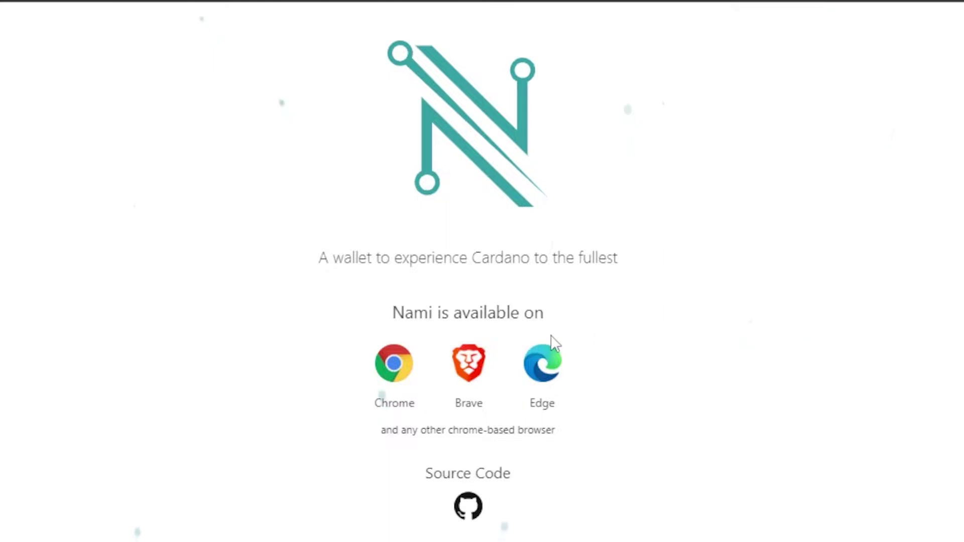
left_click(402, 374)
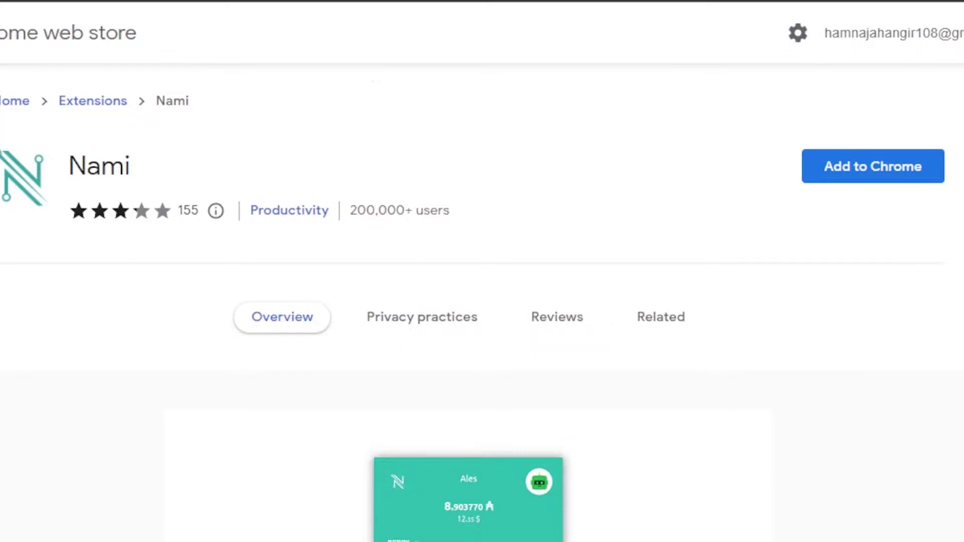
scroll(882, 112, "down", 10)
scroll(882, 112, "up", 10)
left_click(845, 178)
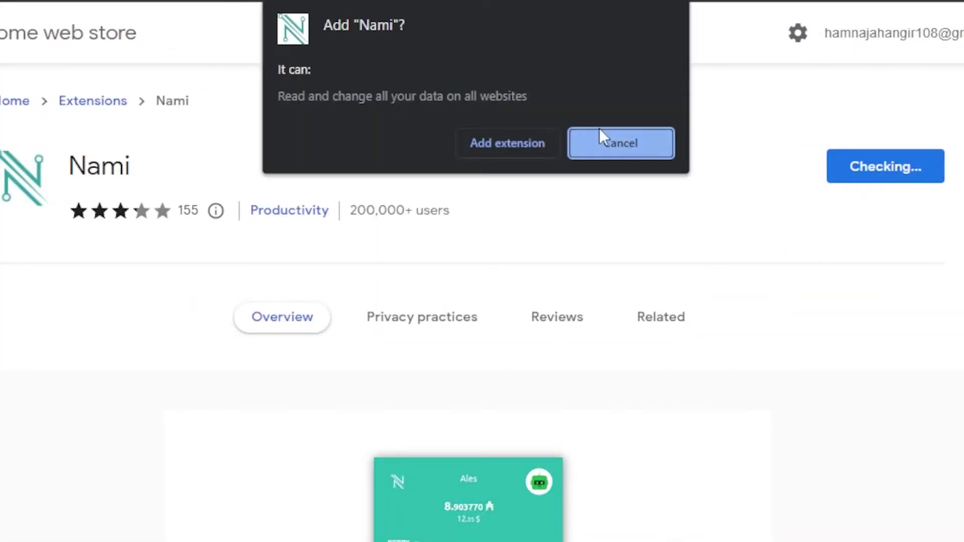
left_click(515, 146)
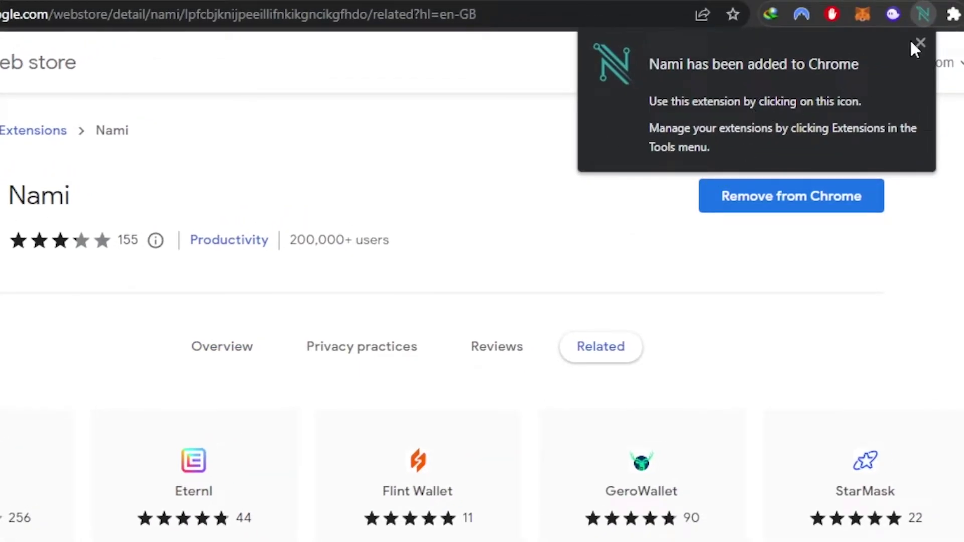
Dismiss the extension-added notice and pin Nami to the Chrome toolbar.
left_click(913, 44)
left_click(954, 15)
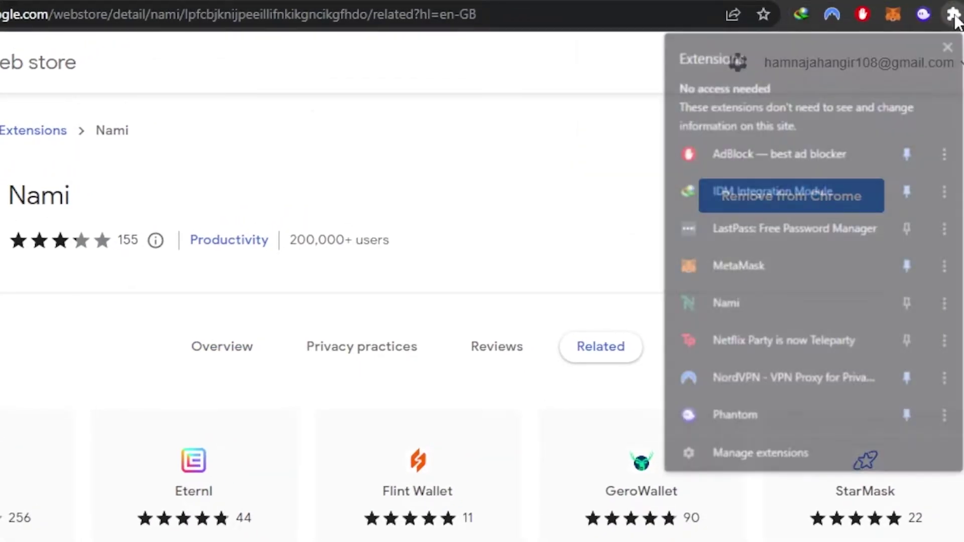
left_click(909, 303)
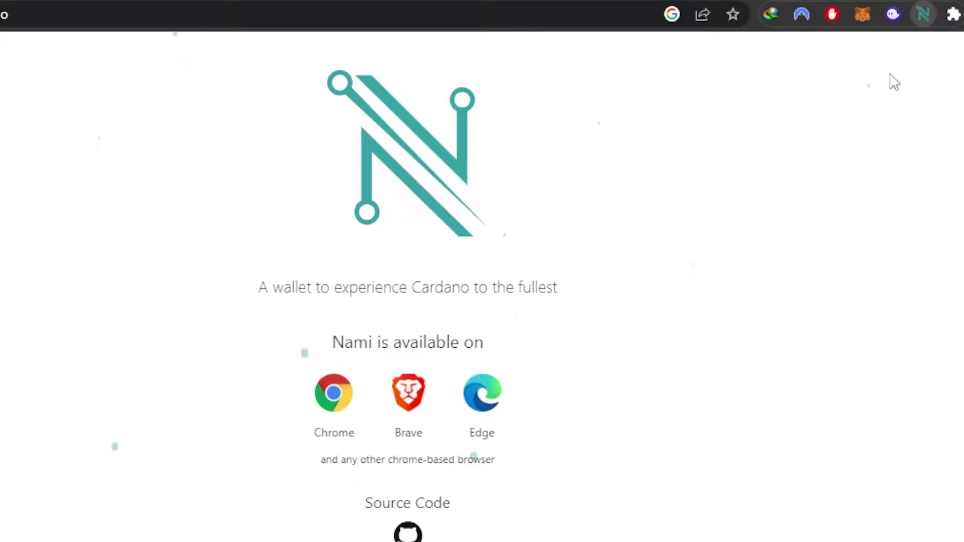
Start a new wallet in Nami and accept the Terms of use.
left_click(922, 14)
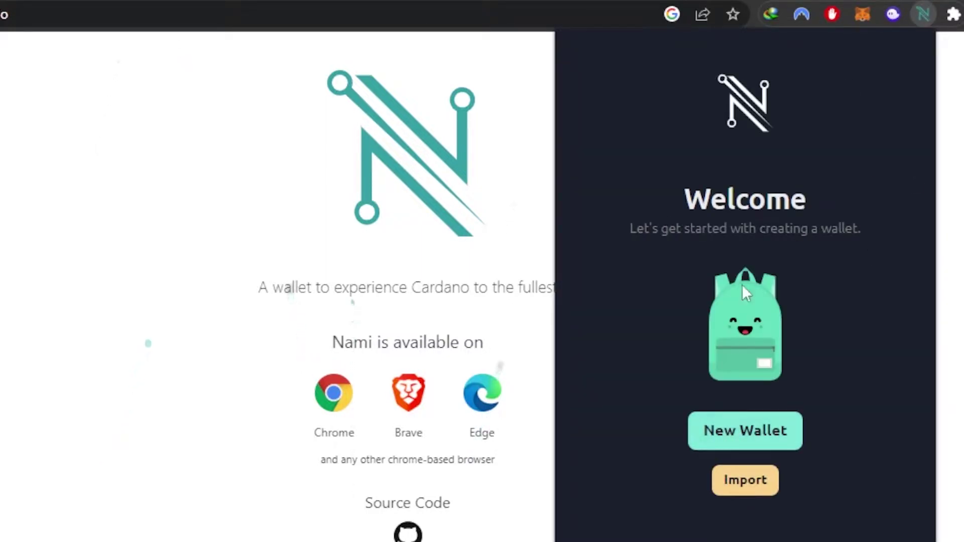
left_click(746, 430)
left_click(687, 333)
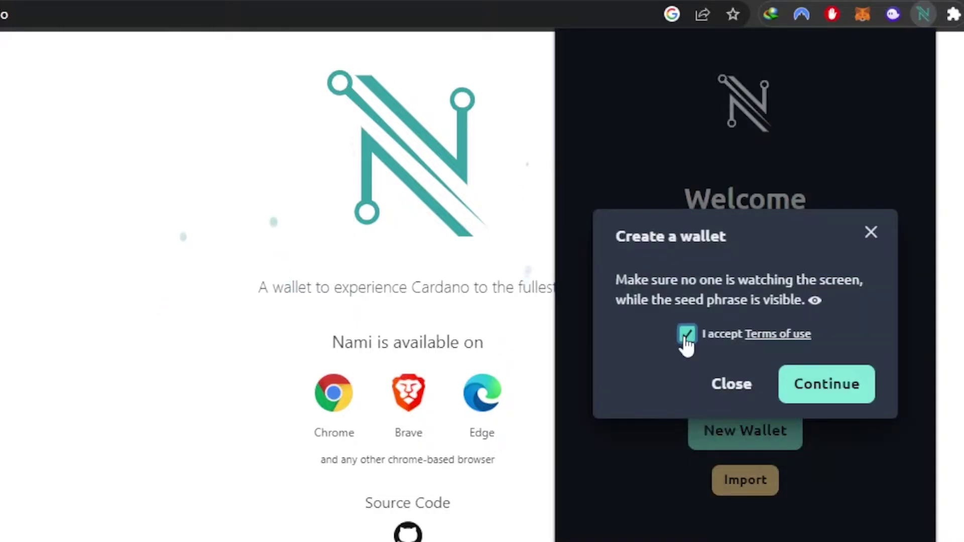
left_click(816, 395)
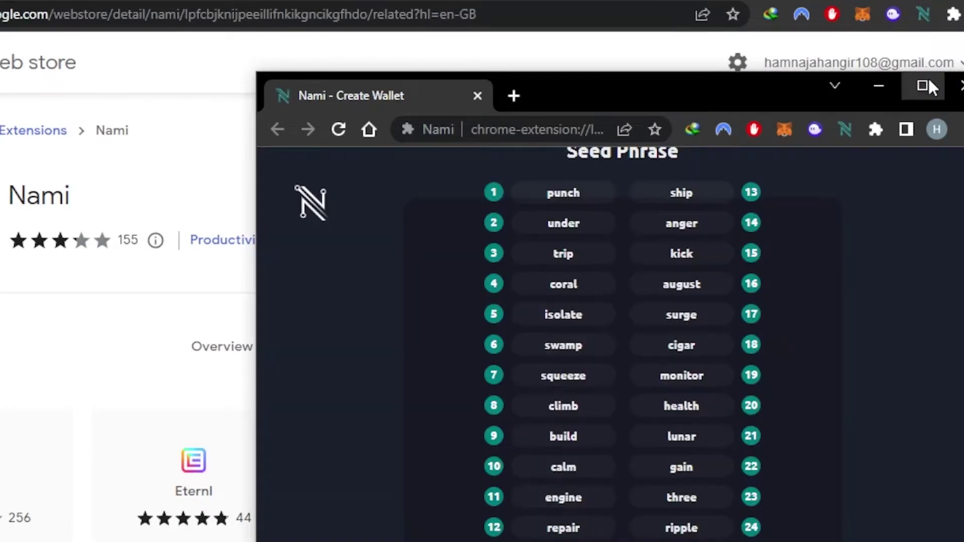
Confirm the 24-word seed phrase is stored and skip its verification.
left_click(922, 85)
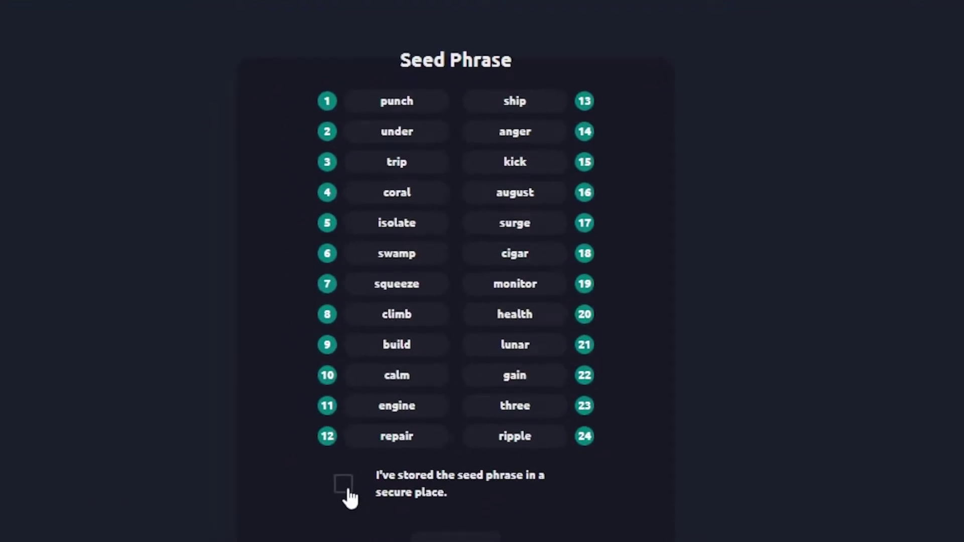
left_click(344, 485)
left_click(461, 538)
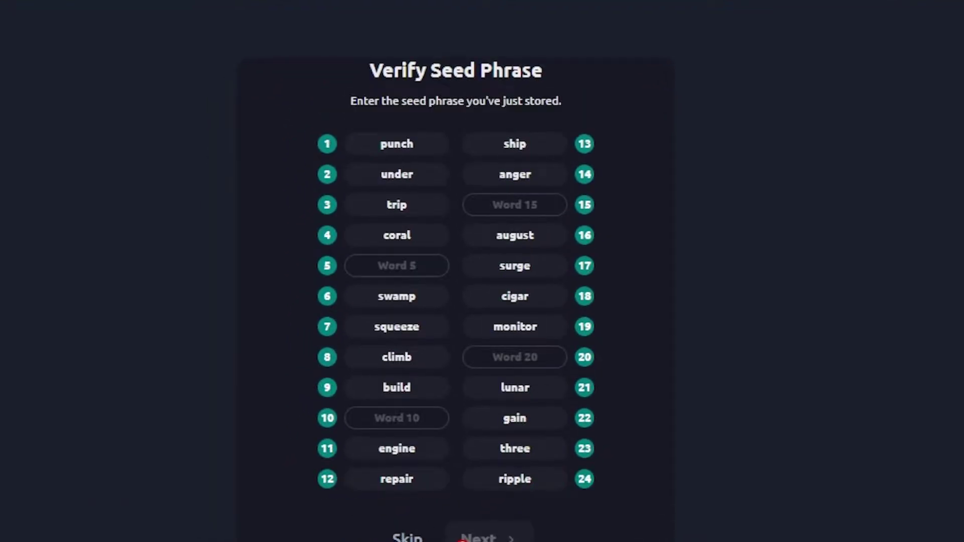
left_click(406, 537)
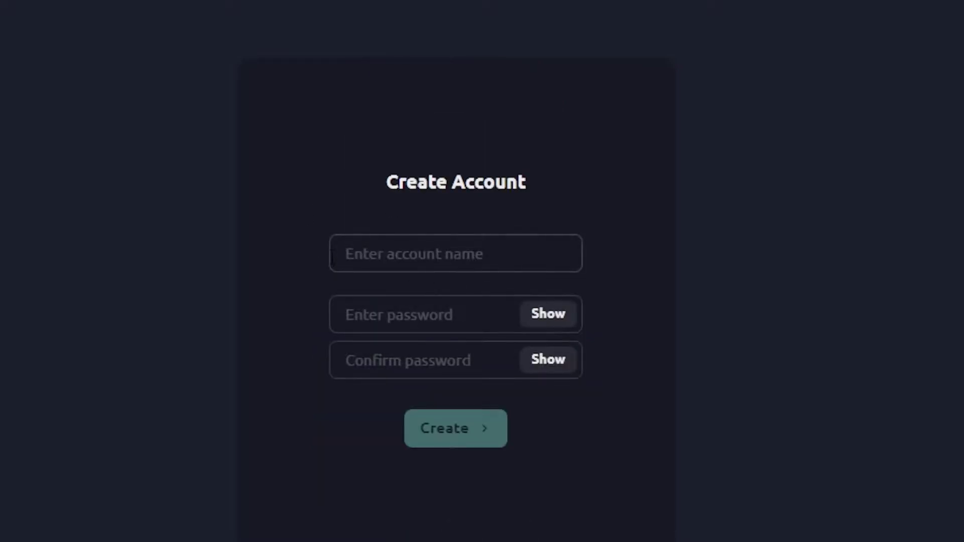
Name the account 'Account', set and confirm a password, create it, and close the success page.
left_click(400, 265)
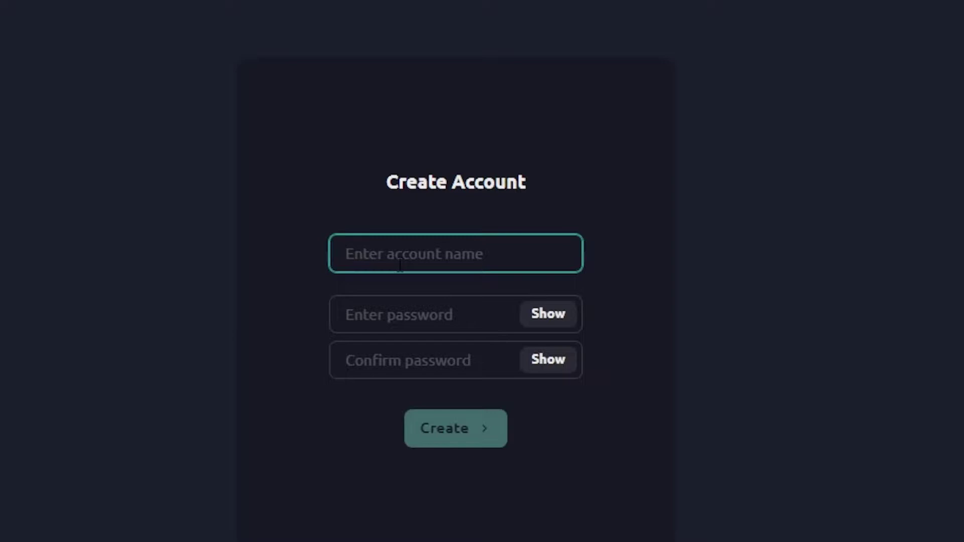
type("Account 1")
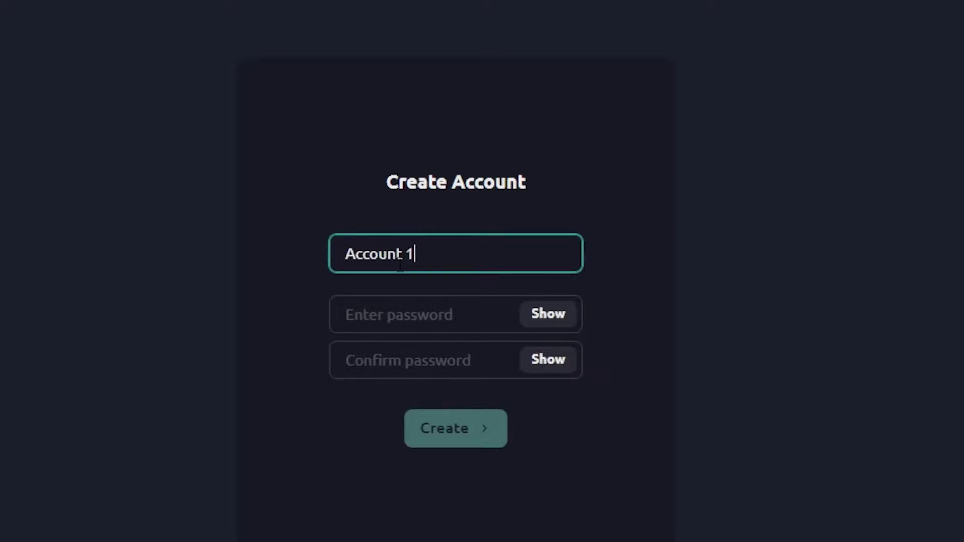
key("Tab")
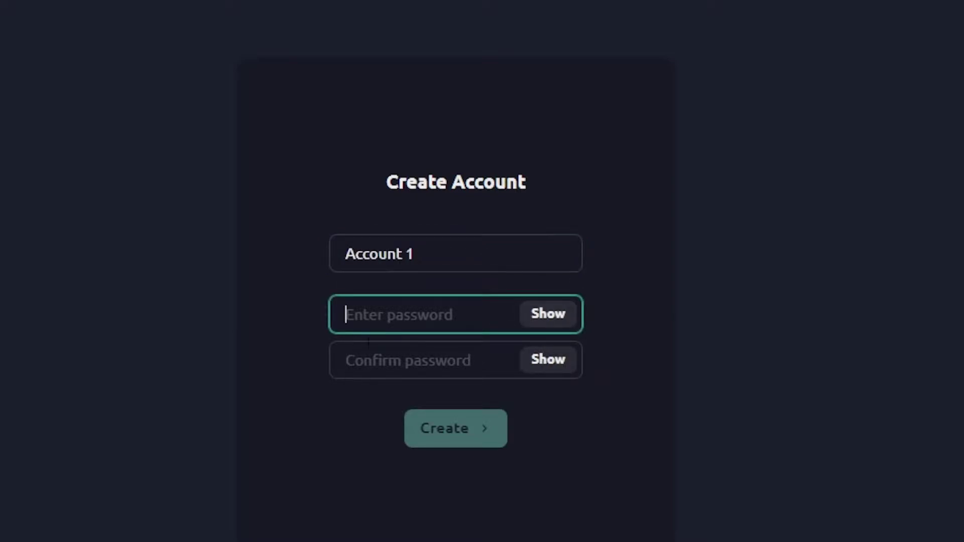
key("ctrl+v")
left_click(407, 378)
key("ctrl+v")
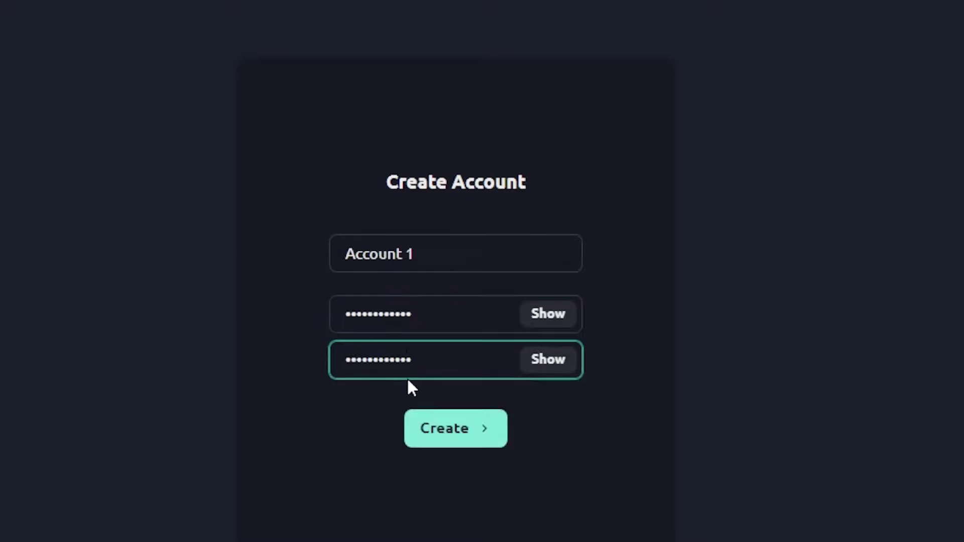
left_click(483, 434)
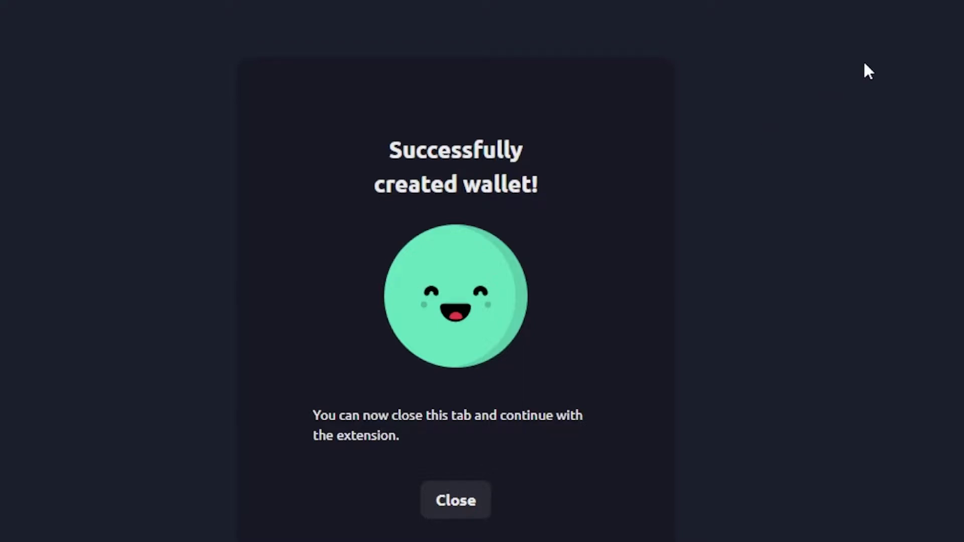
left_click(456, 505)
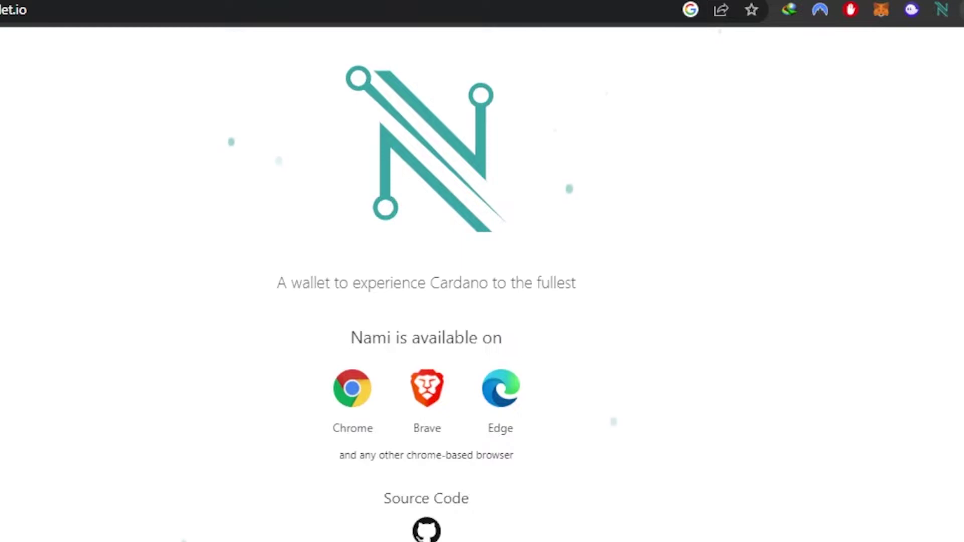
Open Nami from the Extensions menu and check Account 1's 0.000000 ₳ balance and accounts menu.
left_click(961, 10)
left_click(774, 297)
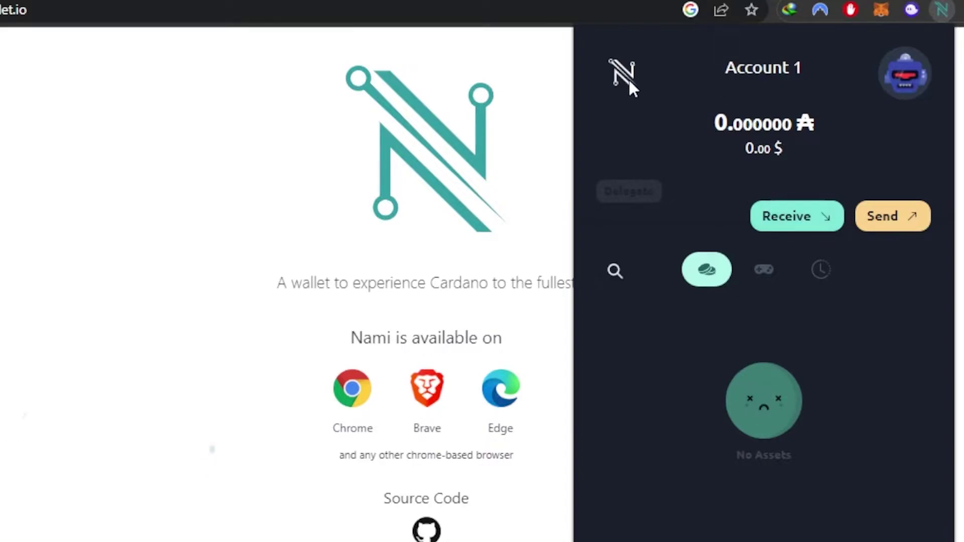
left_click(922, 93)
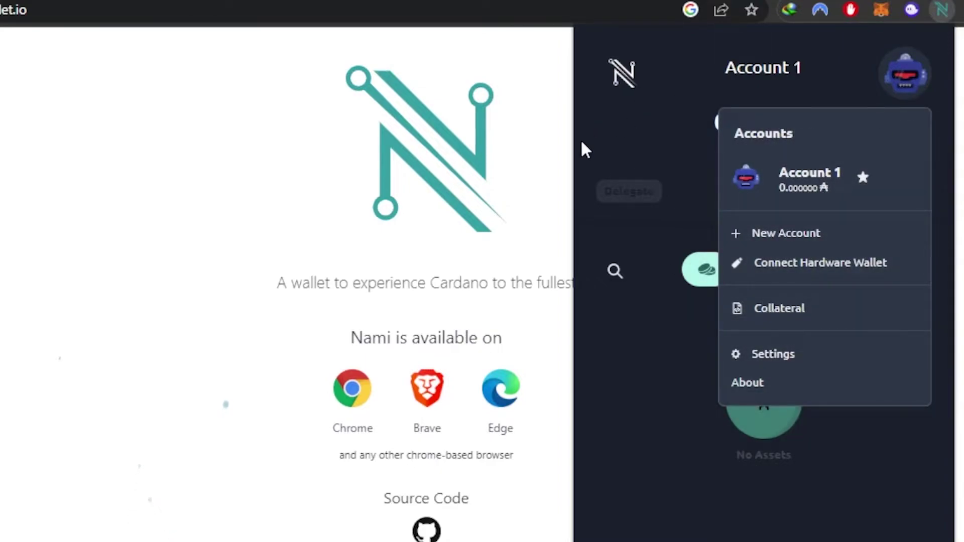
left_click(667, 200)
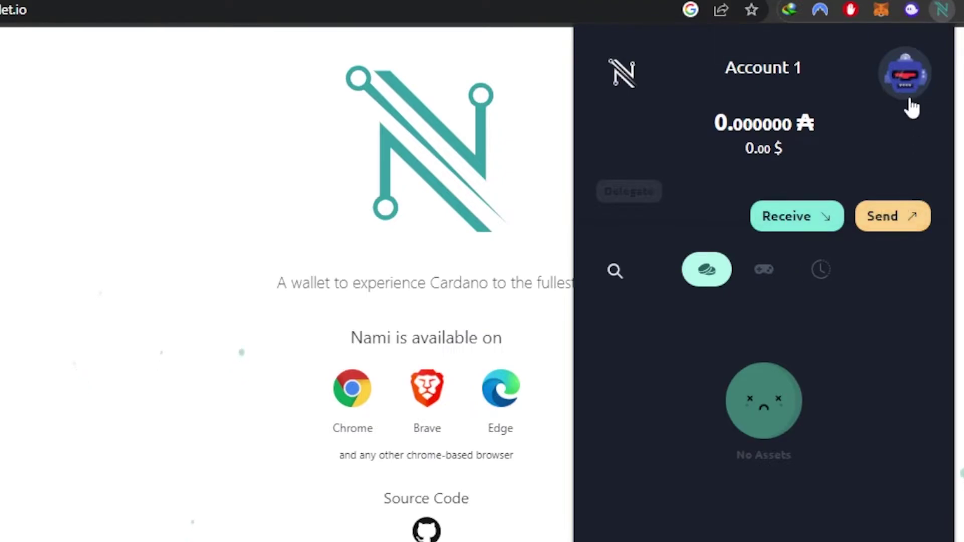
left_click(906, 80)
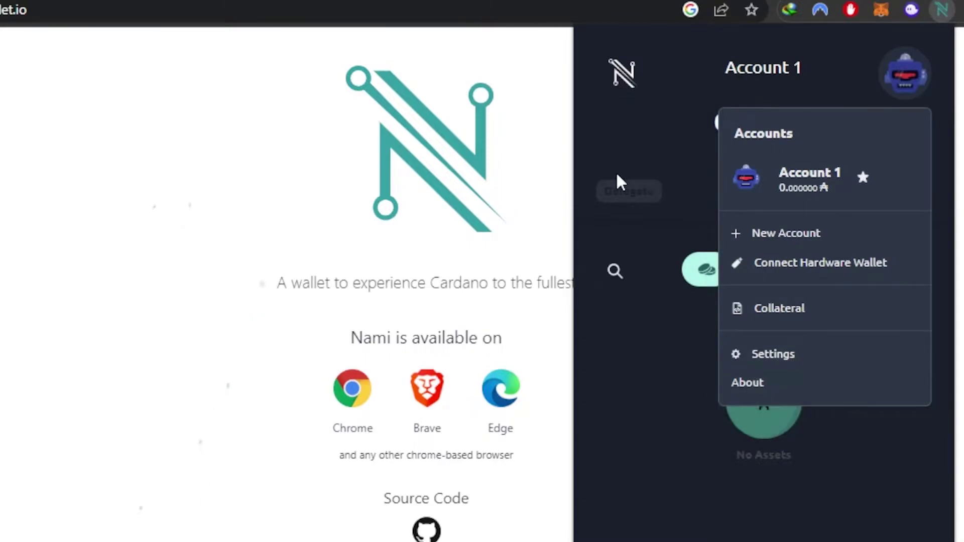
left_click(642, 155)
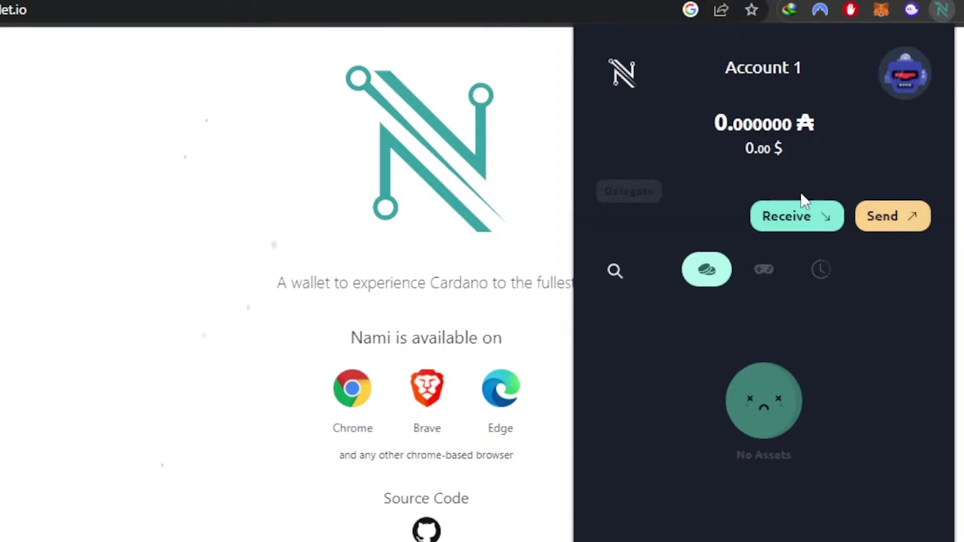
View Account 1's receiving address QR code, then bring up the Send form.
left_click(809, 223)
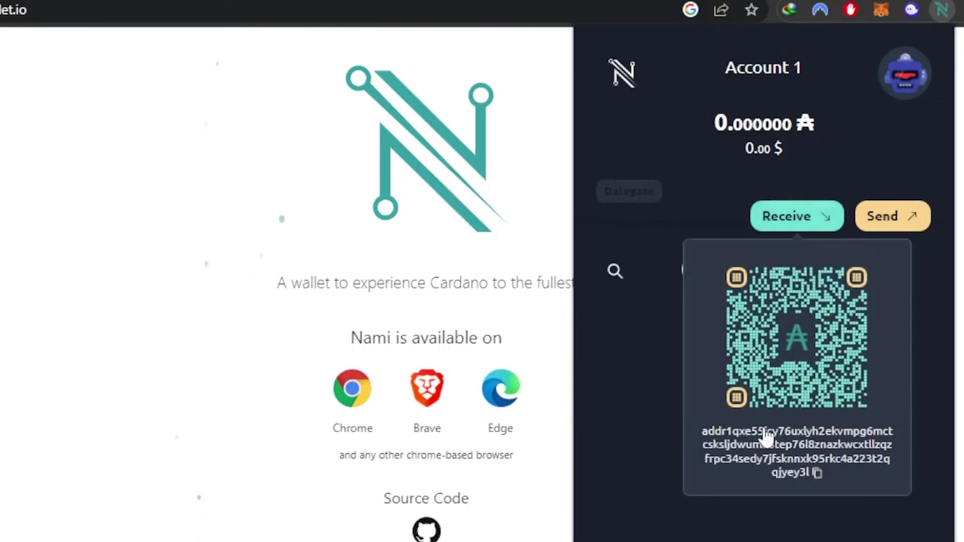
left_click(656, 520)
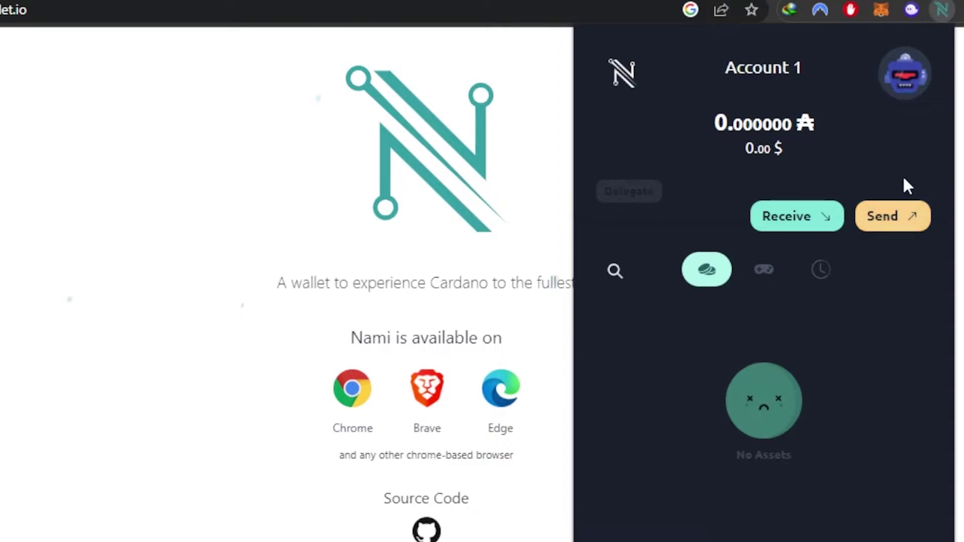
left_click(896, 221)
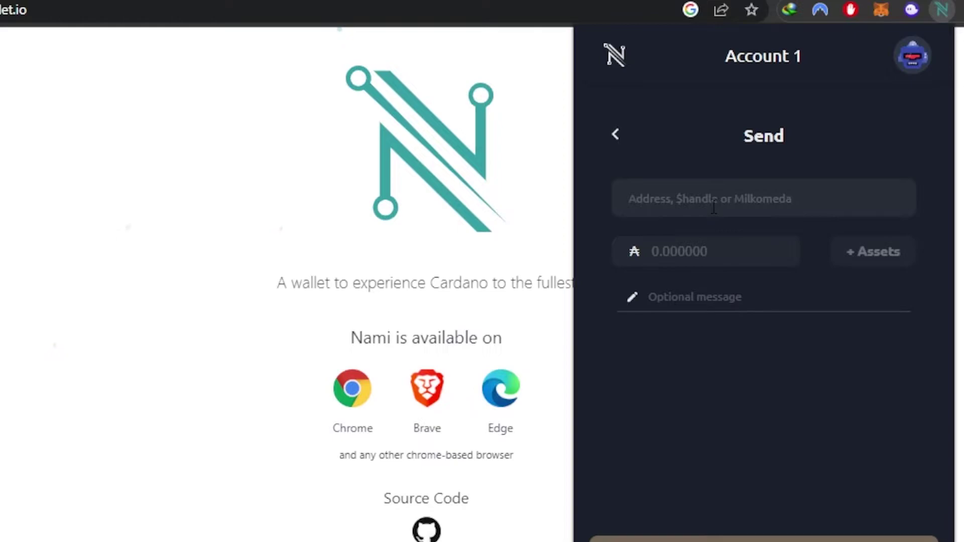
Leave the Send form untouched and return to Account 1's dashboard.
left_click(701, 259)
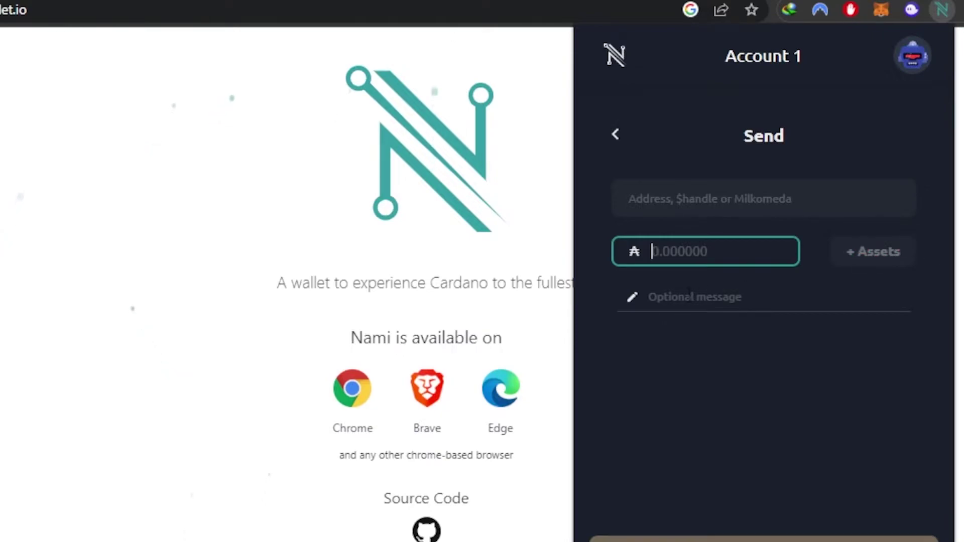
left_click(614, 135)
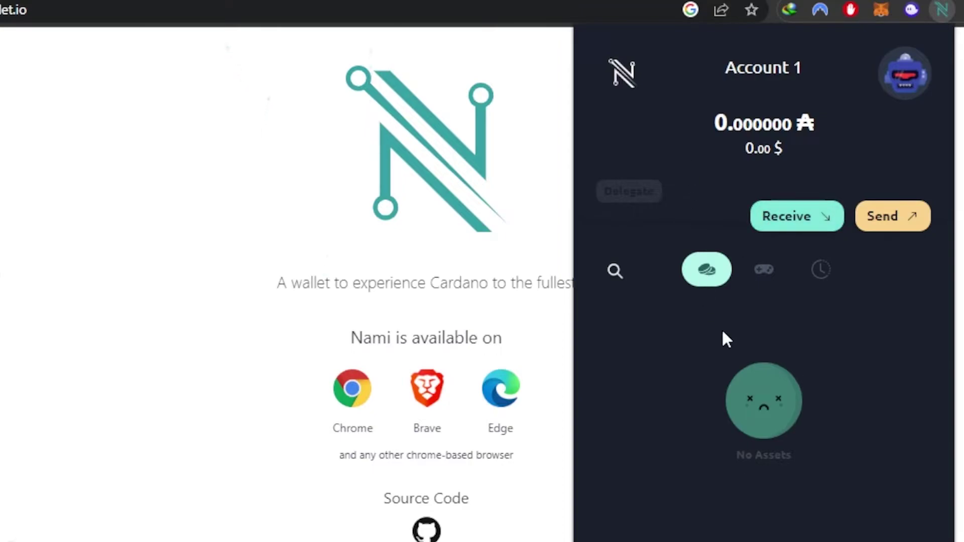
Check the empty Collectibles and History tabs, then show the Accounts dropdown.
left_click(763, 279)
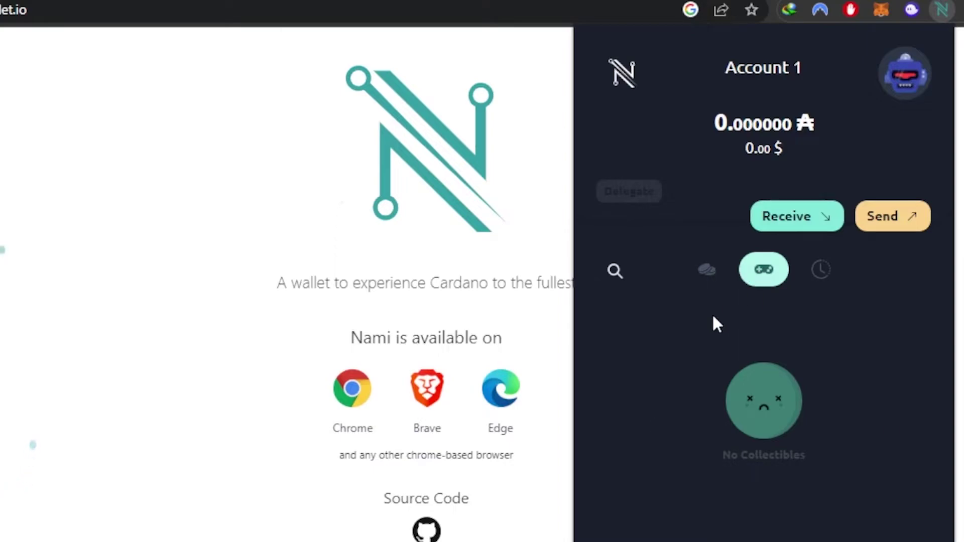
left_click(819, 272)
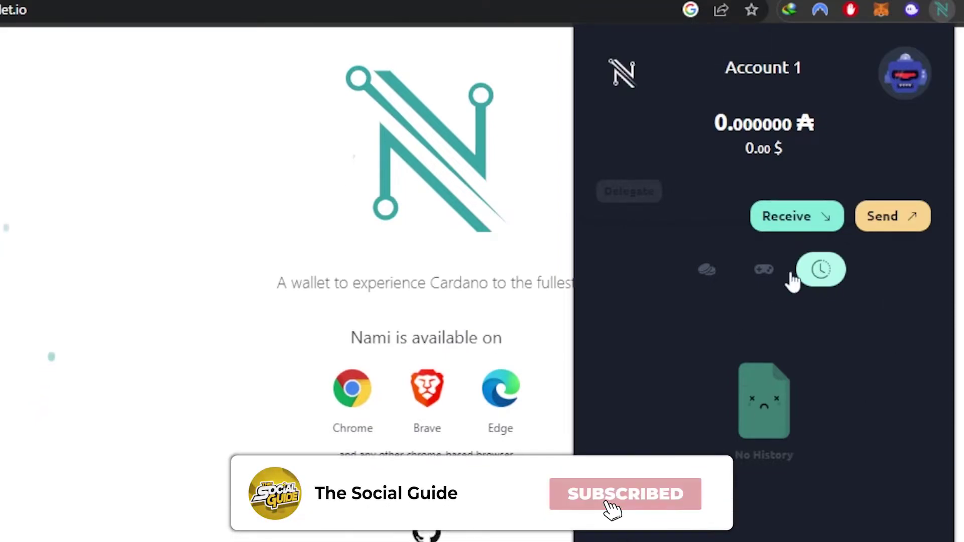
left_click(903, 90)
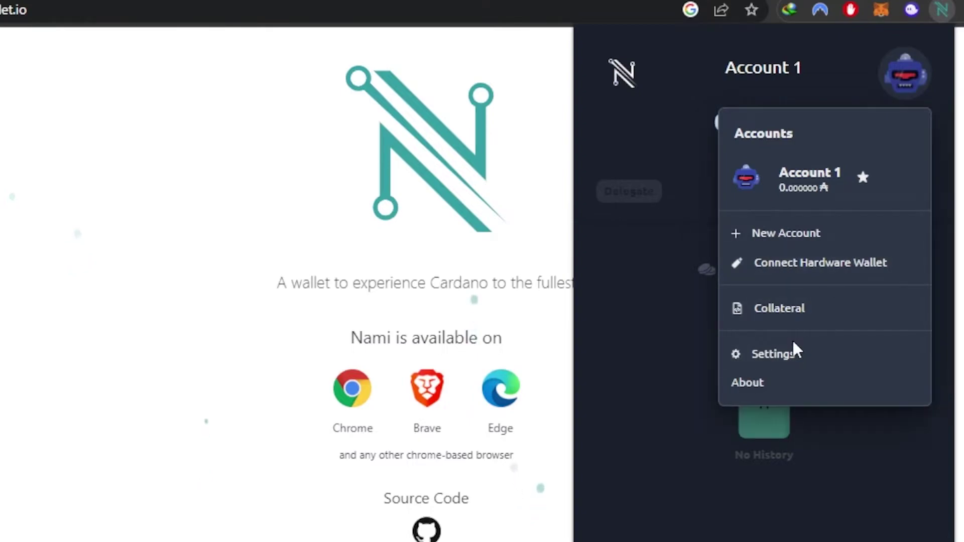
Review General settings, then keep Mainnet and enable Custom node in Network settings.
left_click(785, 353)
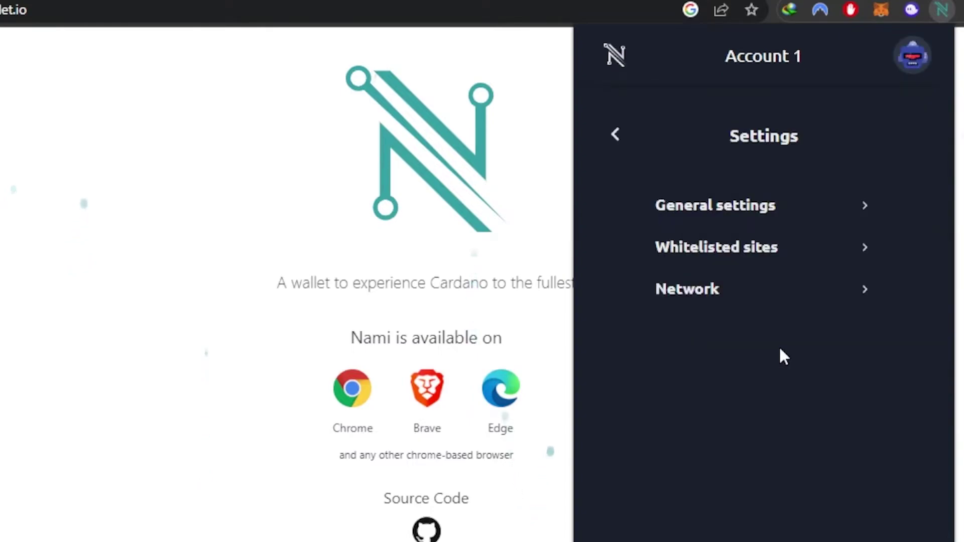
left_click(803, 209)
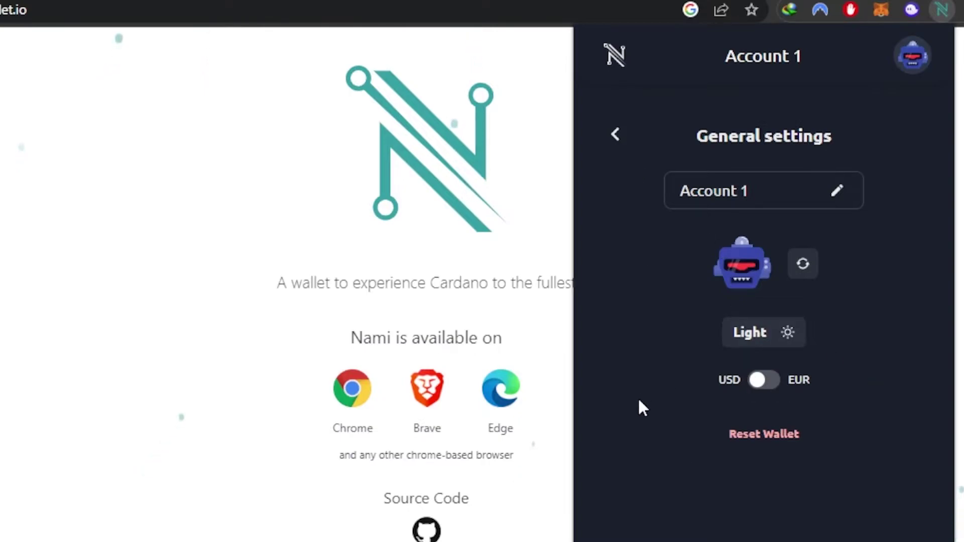
left_click(616, 134)
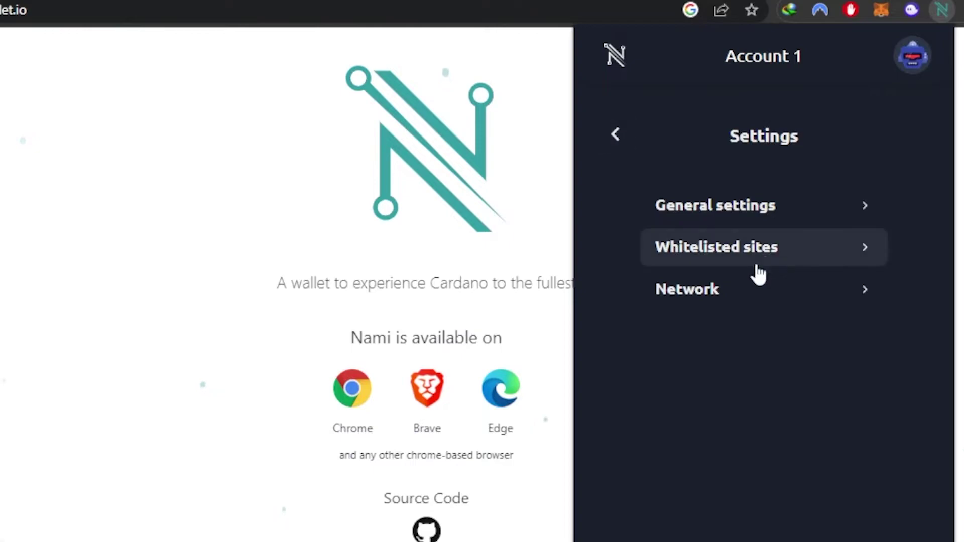
left_click(727, 287)
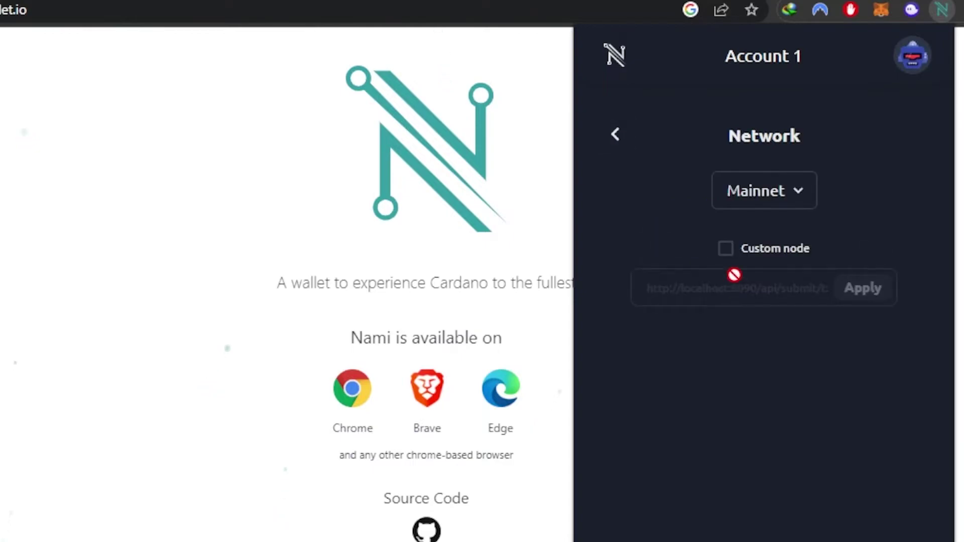
left_click(762, 201)
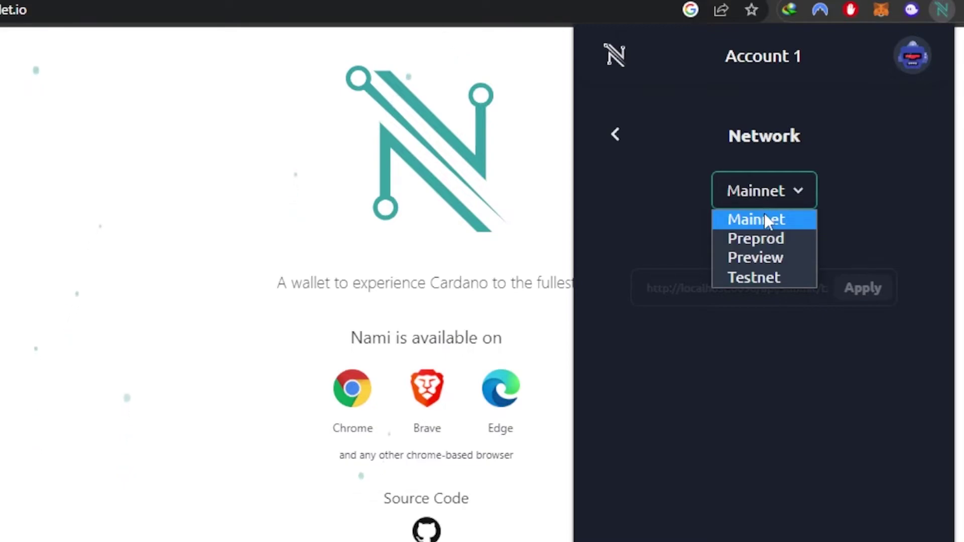
left_click(764, 214)
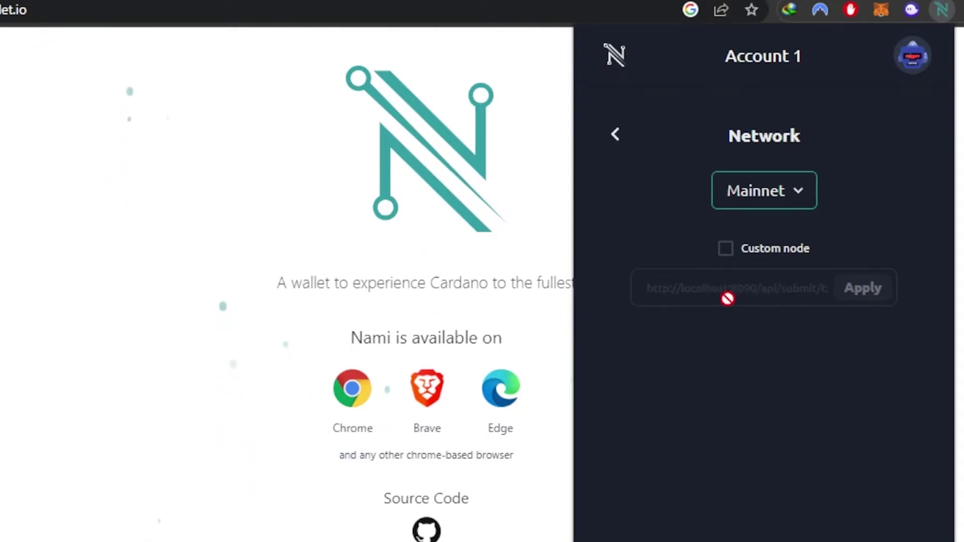
left_click(724, 256)
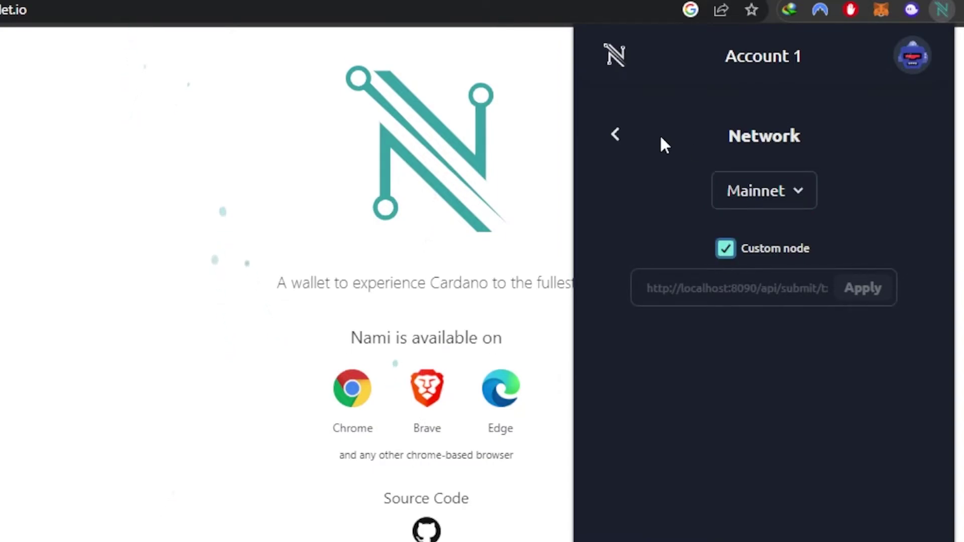
Check the empty Whitelisted sites list and return to the wallet overview.
left_click(618, 134)
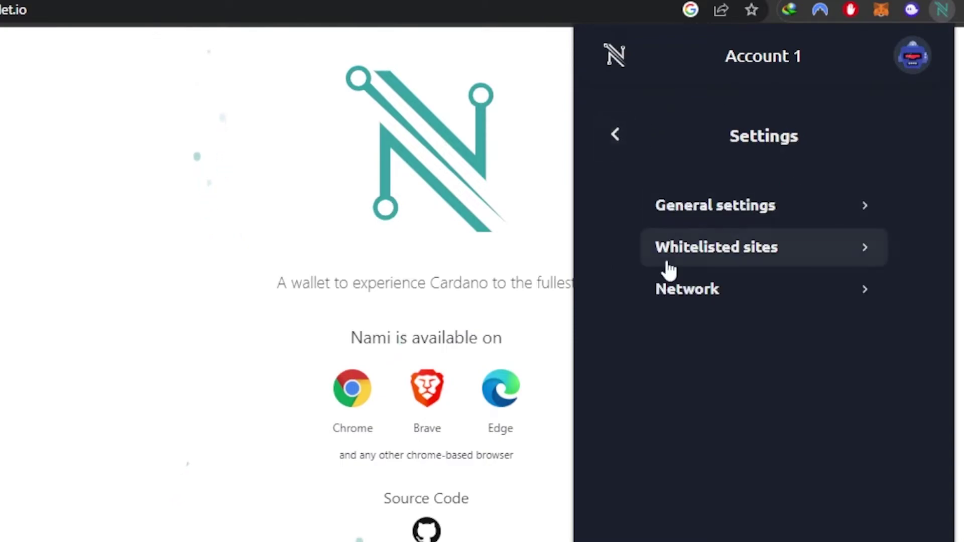
left_click(723, 255)
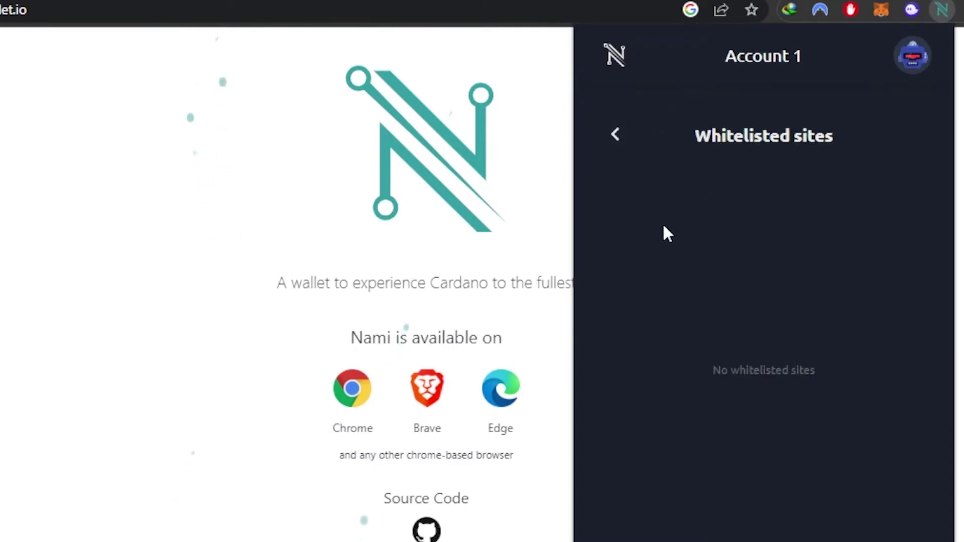
left_click(618, 134)
left_click(617, 134)
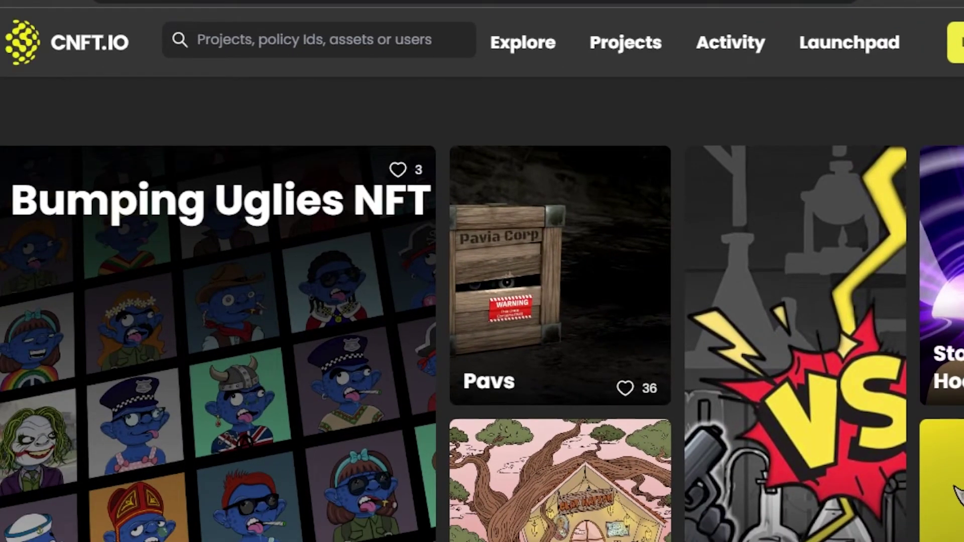
Scroll through CNFT.io's featured projects and Trending listings on the home page.
scroll(482, 301, "down", 10)
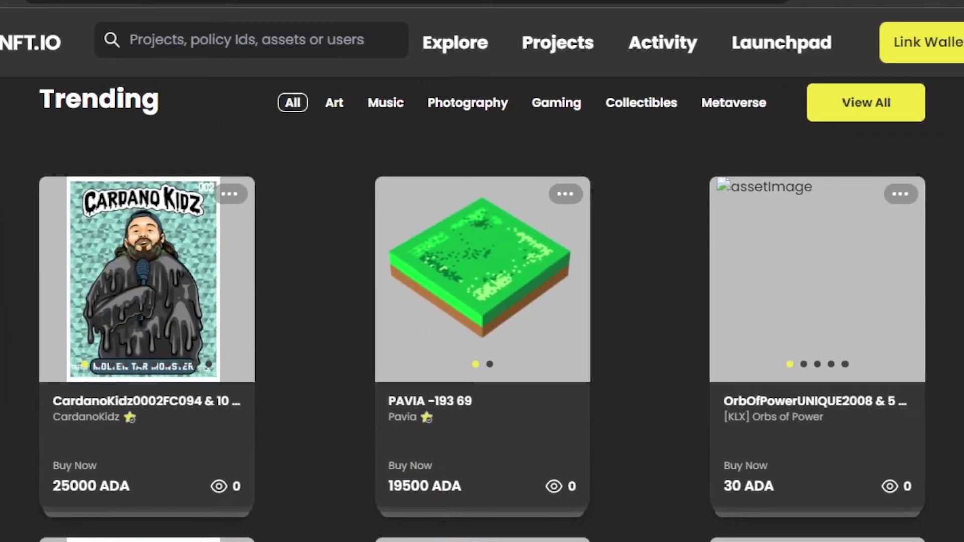
scroll(482, 302, "down", 8)
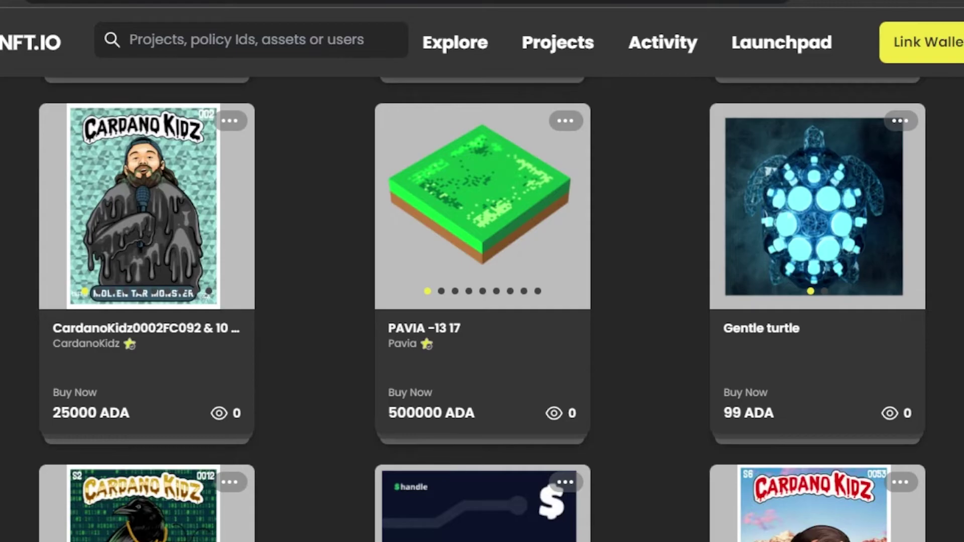
scroll(482, 301, "down", 10)
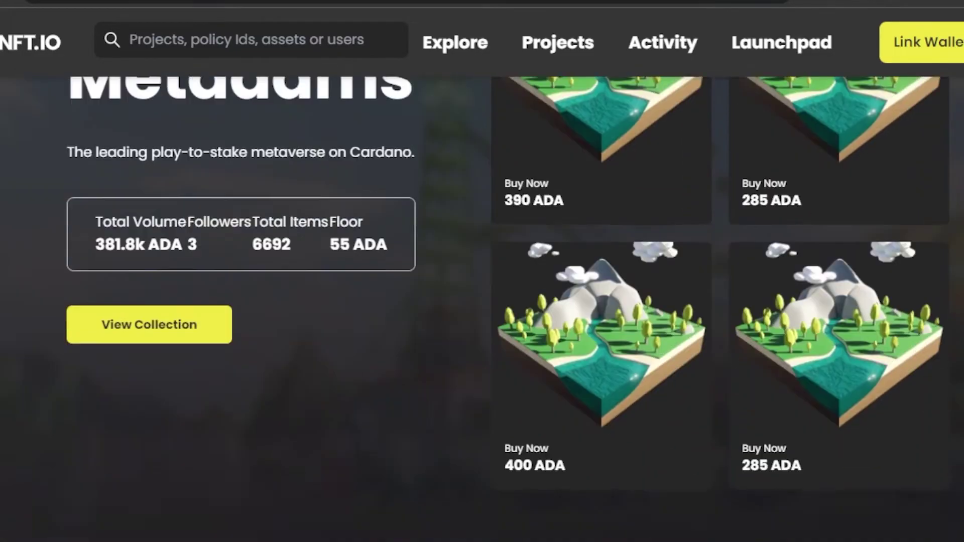
scroll(482, 301, "up", 5)
scroll(482, 301, "up", 15)
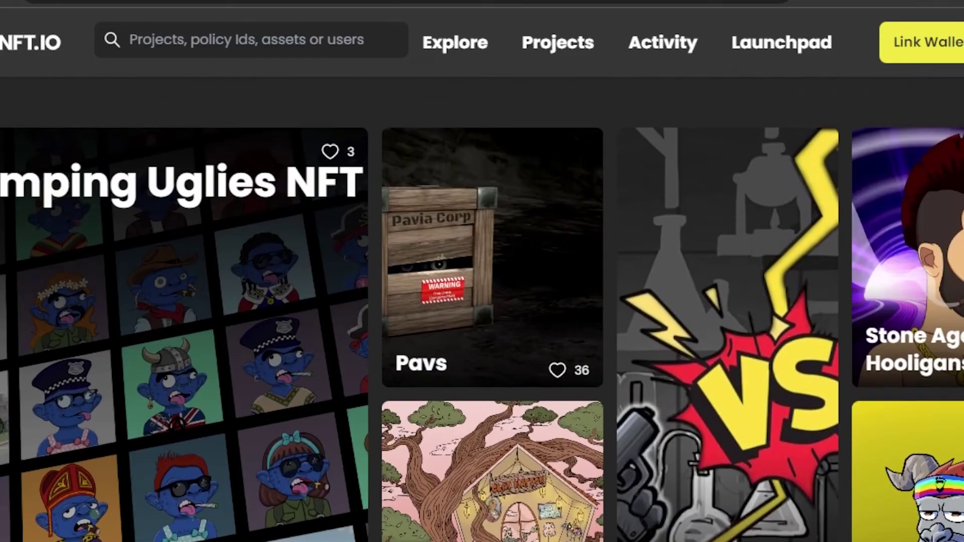
scroll(482, 309, "down", 10)
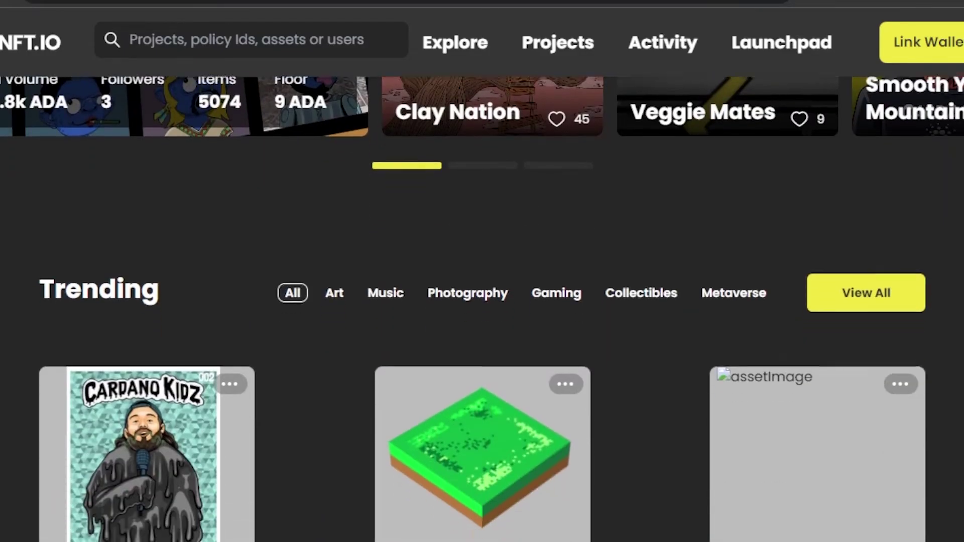
scroll(482, 301, "down", 3)
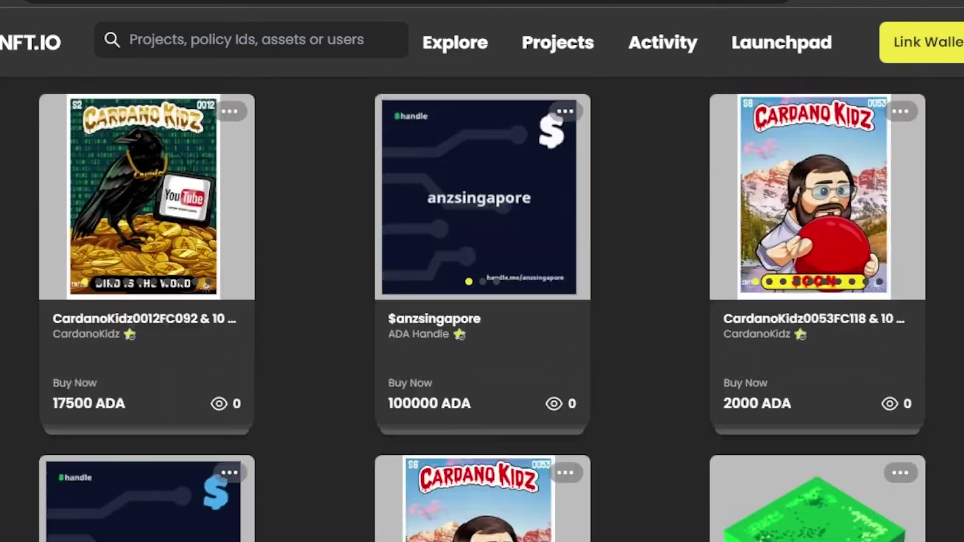
scroll(542, 146, "up", 12)
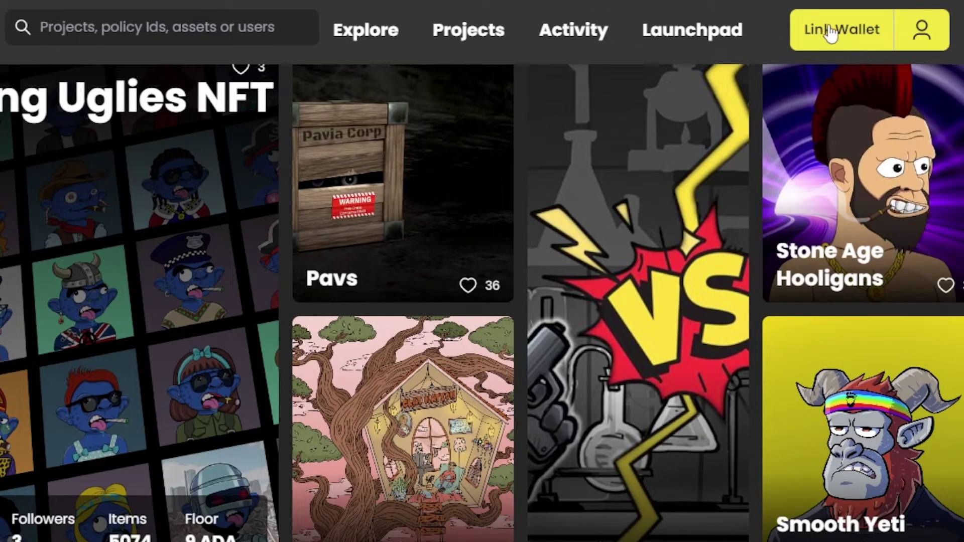
Link the Nami wallet to CNFT.io and grant the marketplace access.
left_click(831, 34)
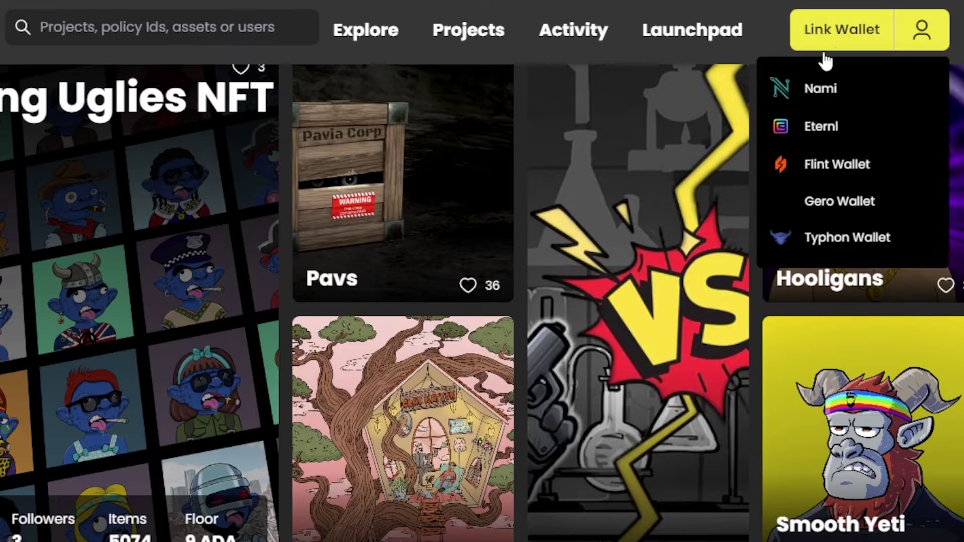
left_click(835, 85)
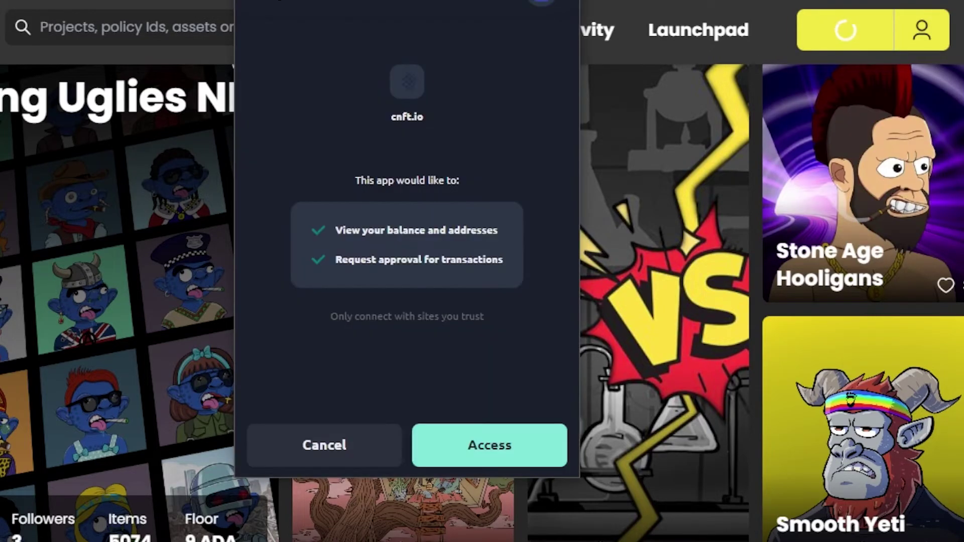
left_click_drag(384, 0, 499, 5)
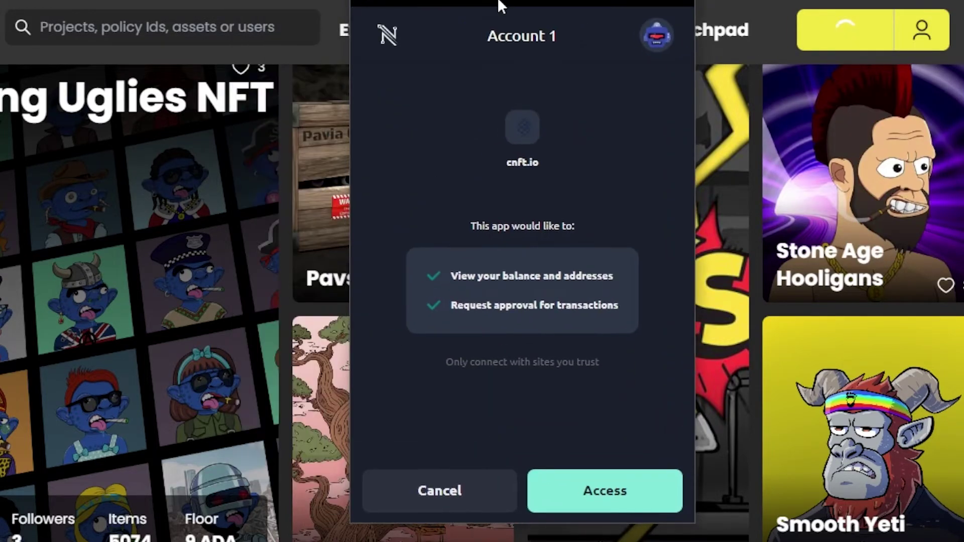
left_click(613, 511)
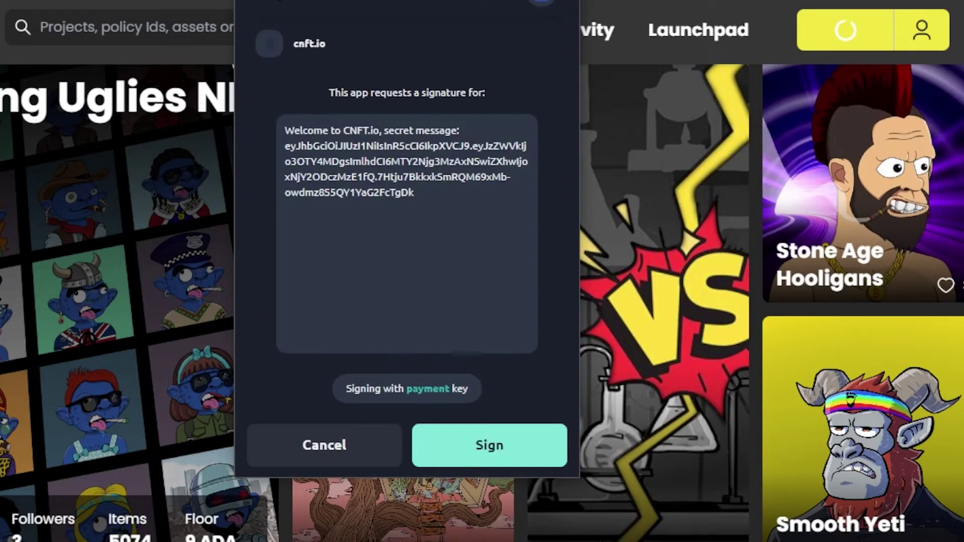
Sign CNFT.io's welcome message, confirming with the wallet password.
left_click(508, 462)
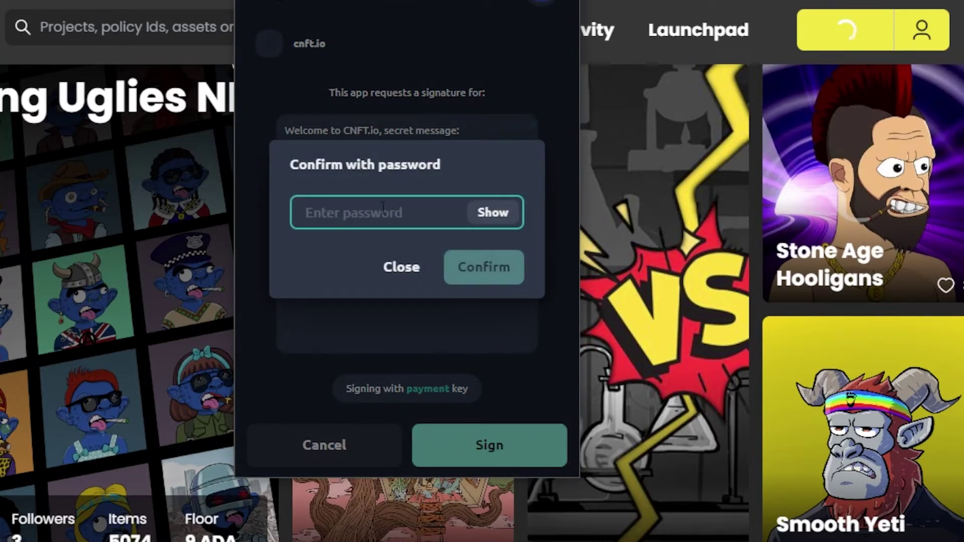
key("ctrl+v")
key("Return")
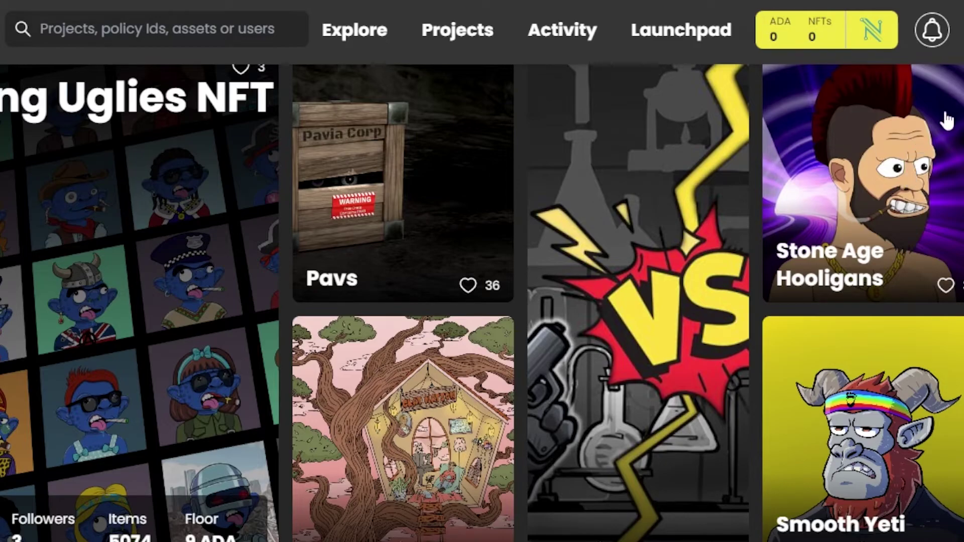
scroll(947, 121, "down", 6)
scroll(482, 302, "down", 14)
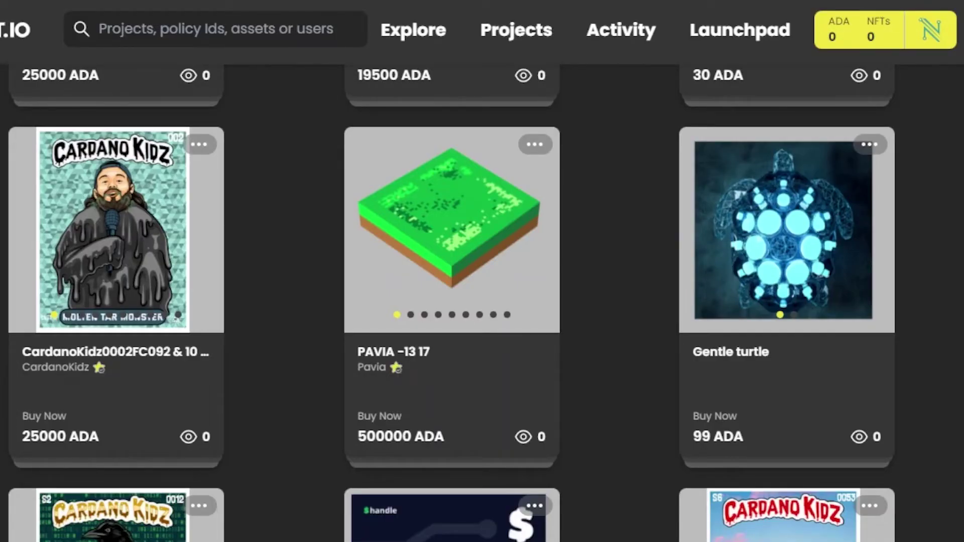
left_click(810, 1)
scroll(482, 301, "down", 15)
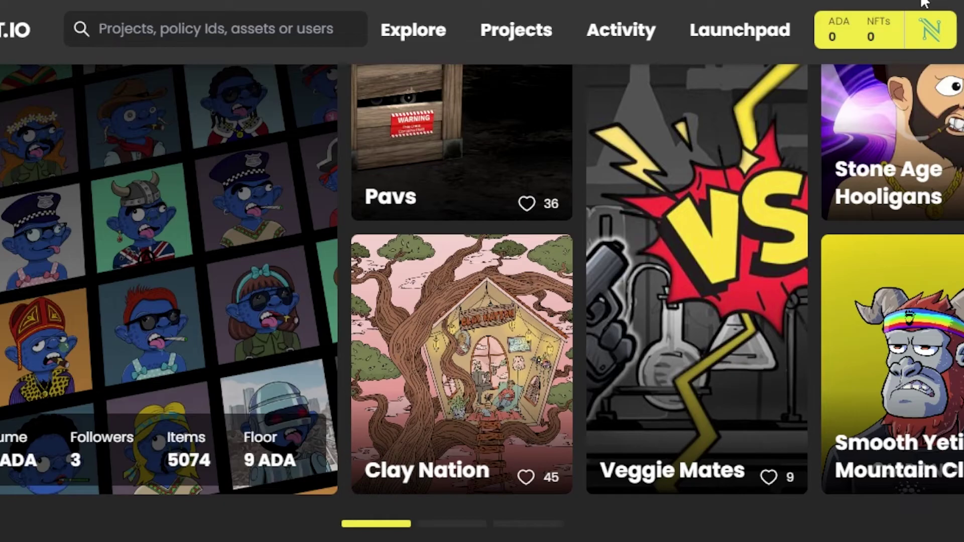
scroll(482, 301, "down", 10)
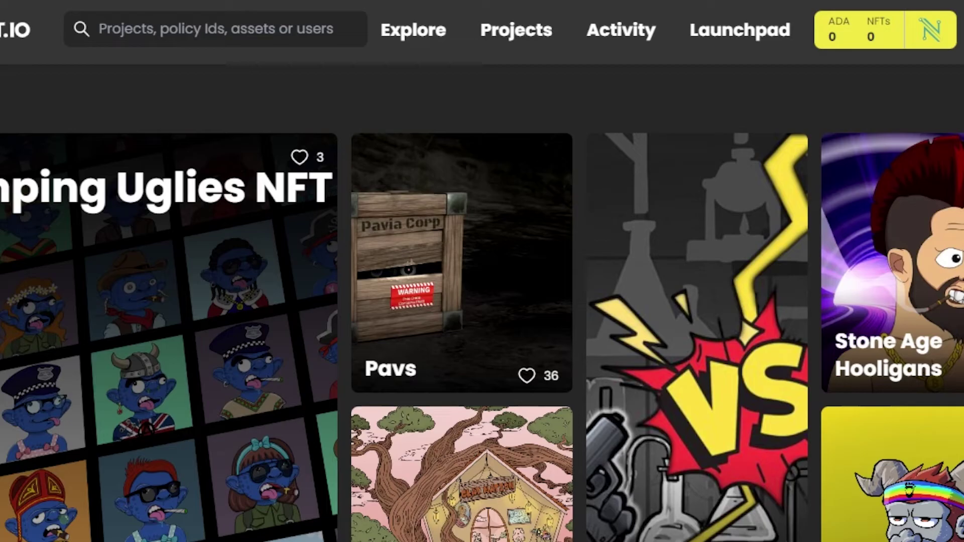
scroll(482, 301, "down", 15)
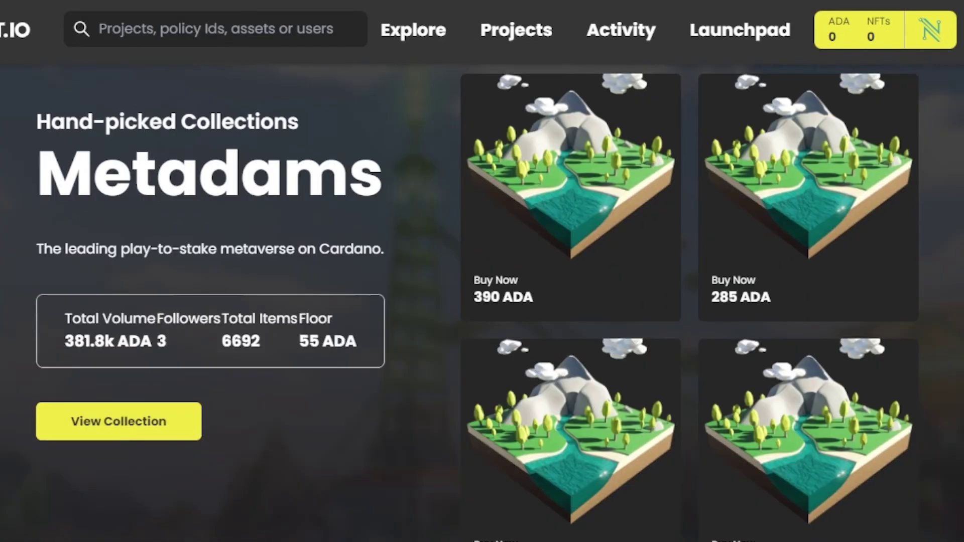
scroll(482, 302, "up", 10)
scroll(482, 301, "down", 4)
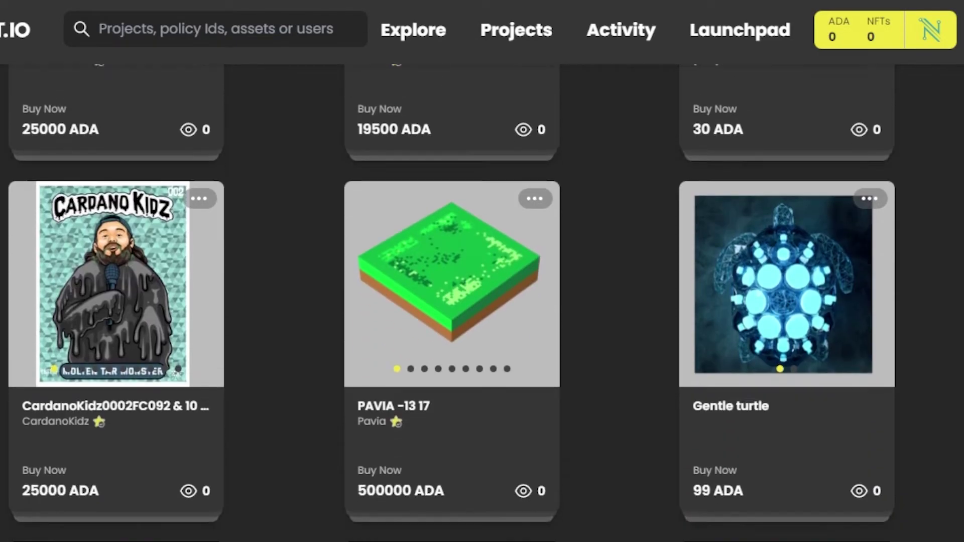
scroll(592, 232, "down", 2)
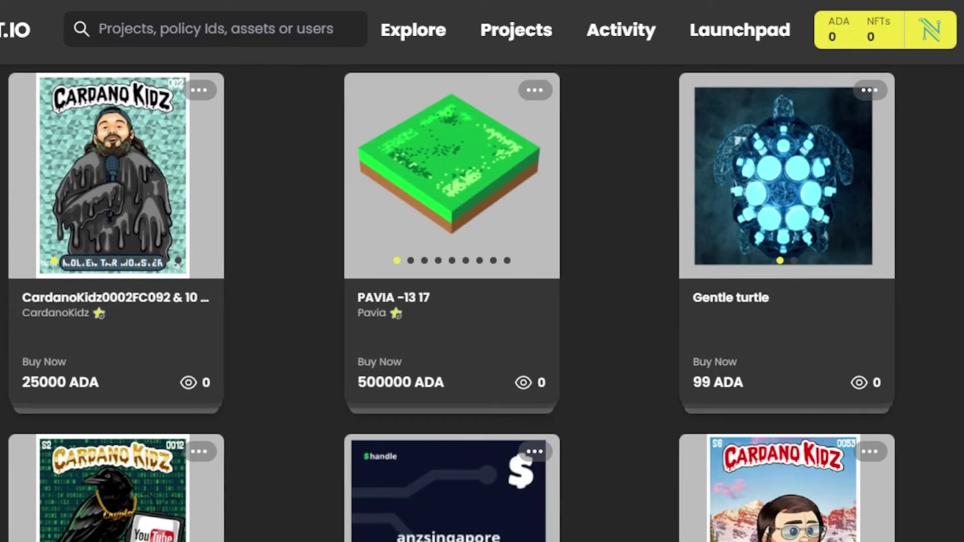
scroll(482, 301, "down", 5)
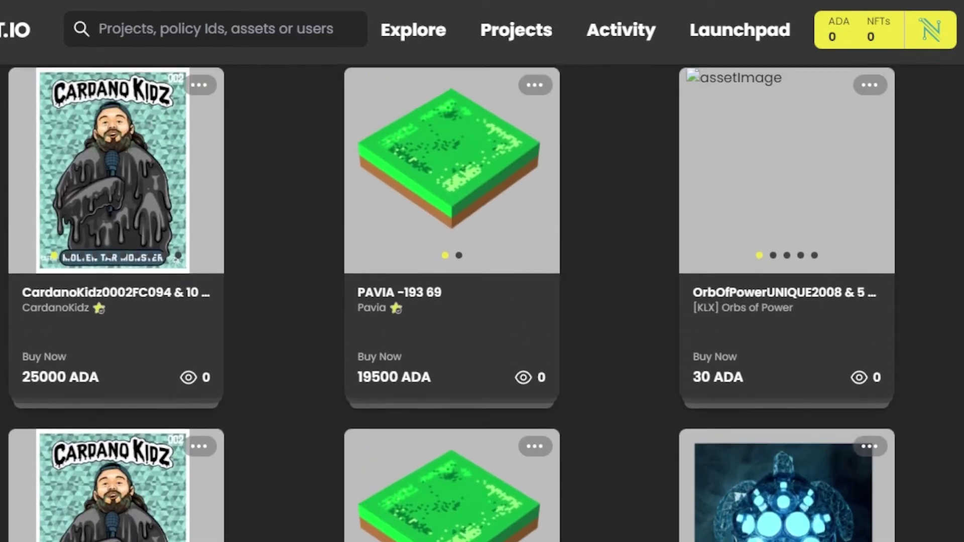
scroll(482, 301, "up", 5)
scroll(482, 301, "down", 6)
scroll(738, 409, "up", 5)
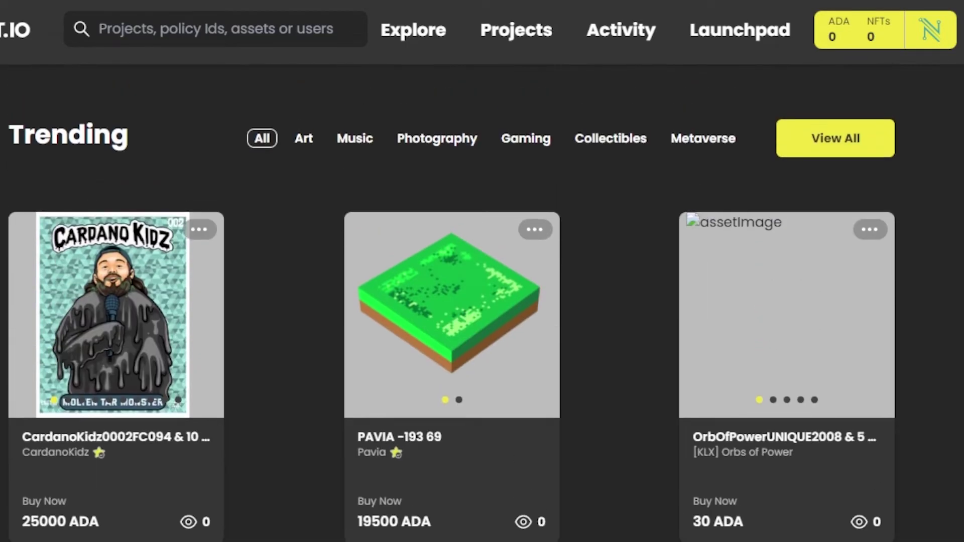
scroll(738, 410, "down", 3)
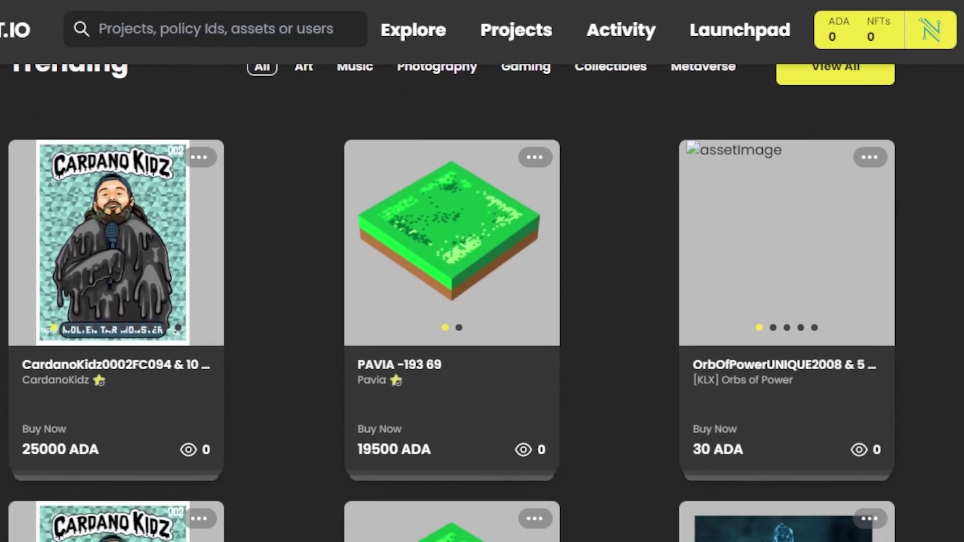
scroll(801, 337, "up", 2)
scroll(801, 337, "down", 3)
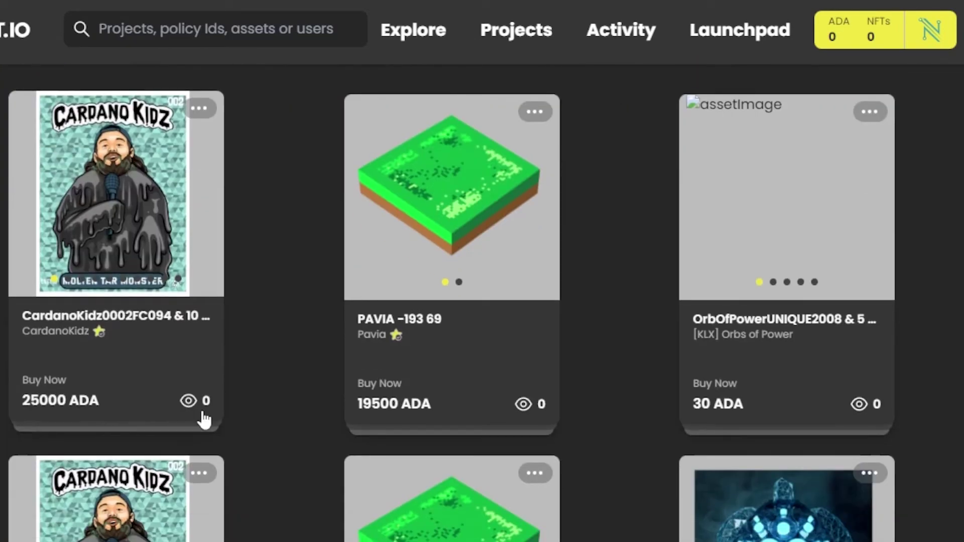
scroll(778, 314, "down", 9)
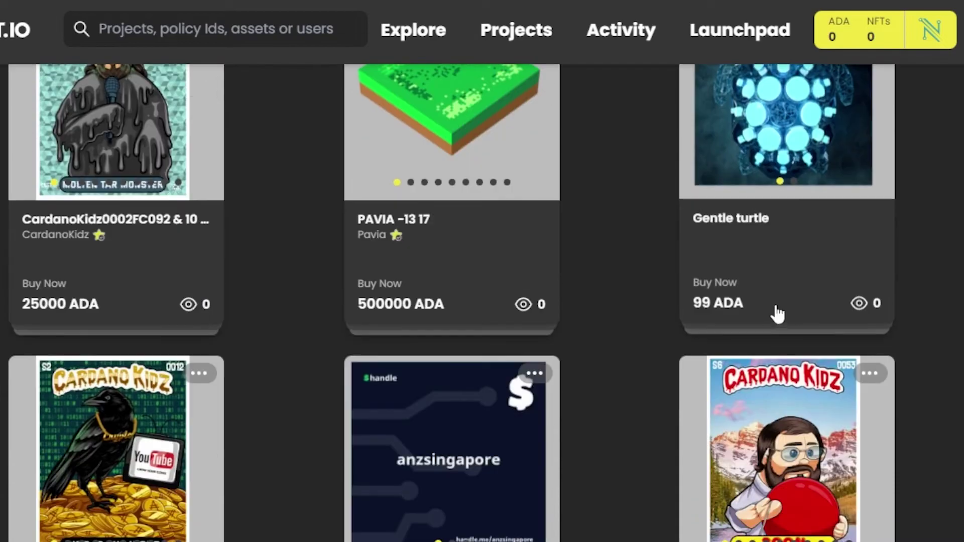
Open the 99 ADA Gentleturtle listing with 2 assets and dismiss its policy ID verification note.
left_click(813, 258)
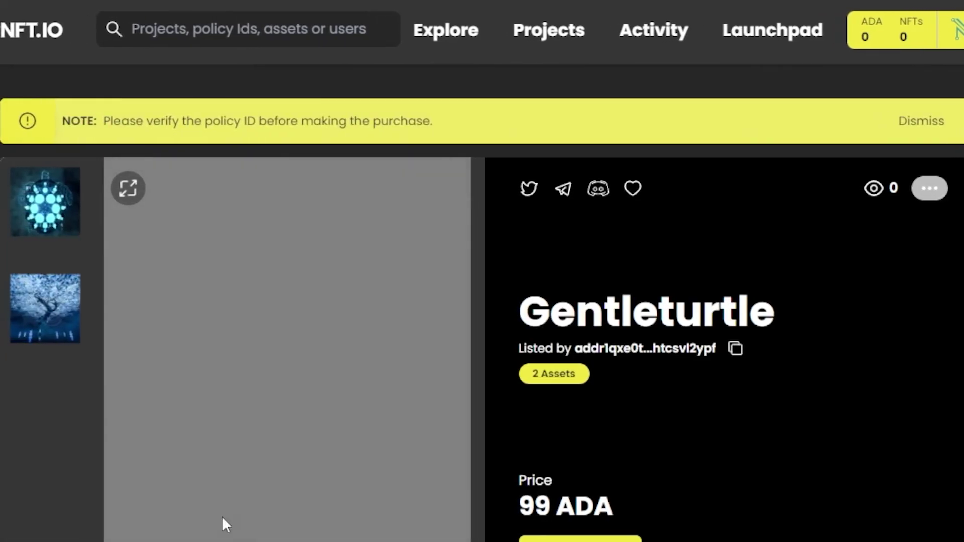
scroll(876, 279, "down", 3)
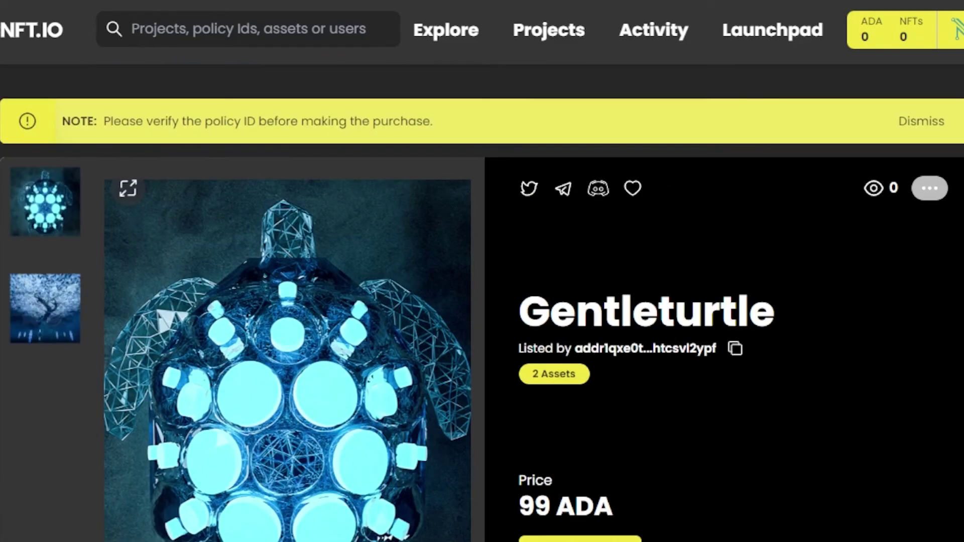
left_click(910, 123)
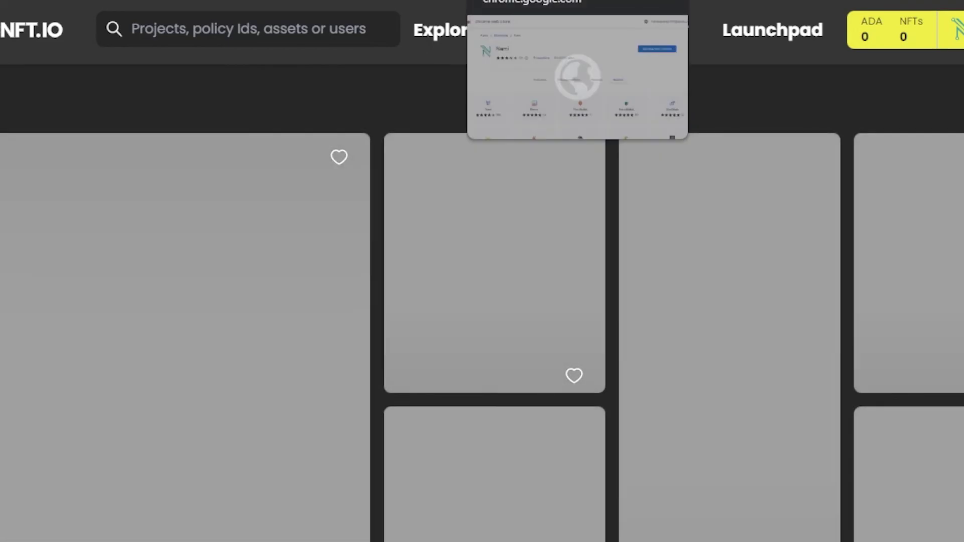
left_click(502, 1)
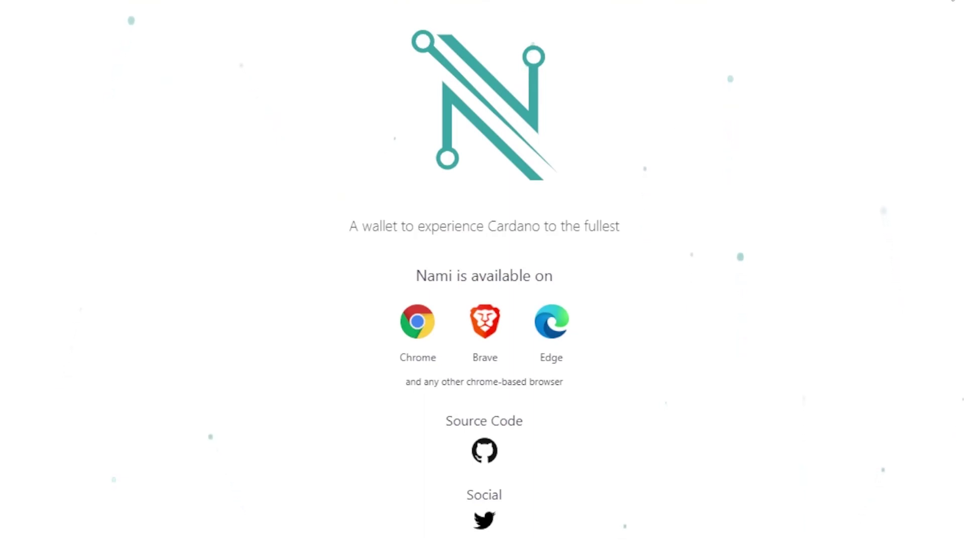
left_click(876, 1)
left_click(917, 38)
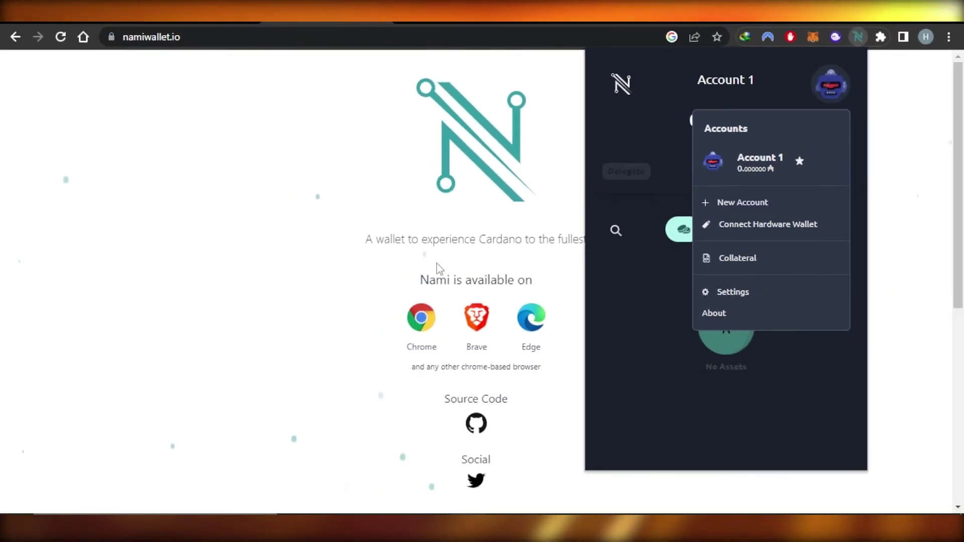
left_click(882, 185)
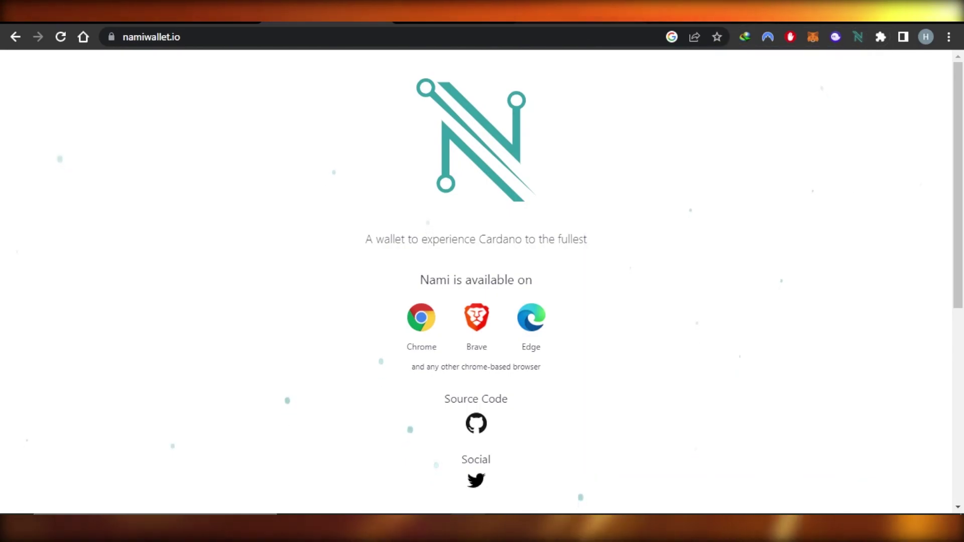